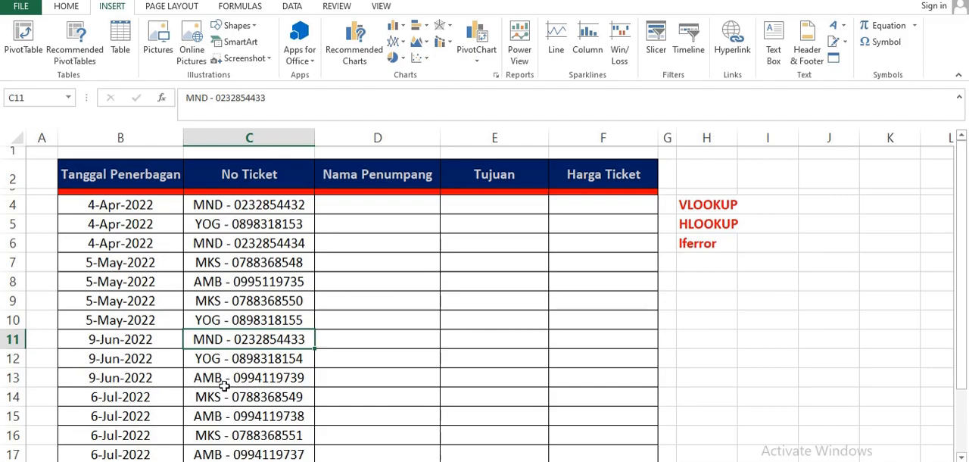
# - Review the ticket number, customer name, destination and ticket price columns on the DATA sheet
pyautogui.click(140, 461)
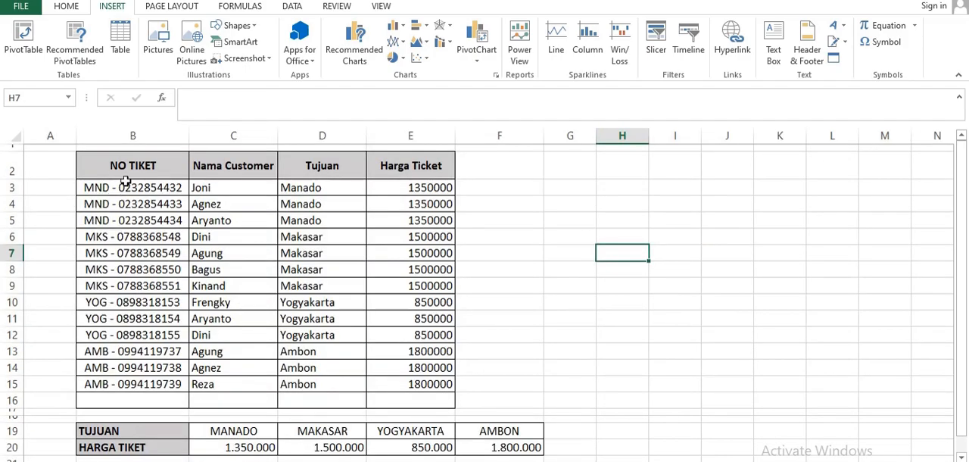
pyautogui.moveTo(126, 180); pyautogui.dragTo(148, 383)
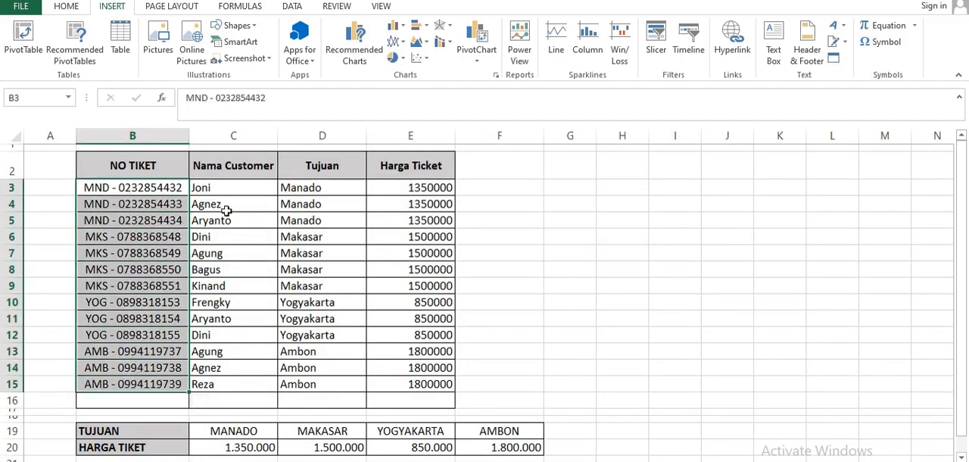
pyautogui.moveTo(224, 187); pyautogui.dragTo(232, 383)
pyautogui.moveTo(333, 188); pyautogui.dragTo(338, 391)
pyautogui.moveTo(416, 188); pyautogui.dragTo(433, 384)
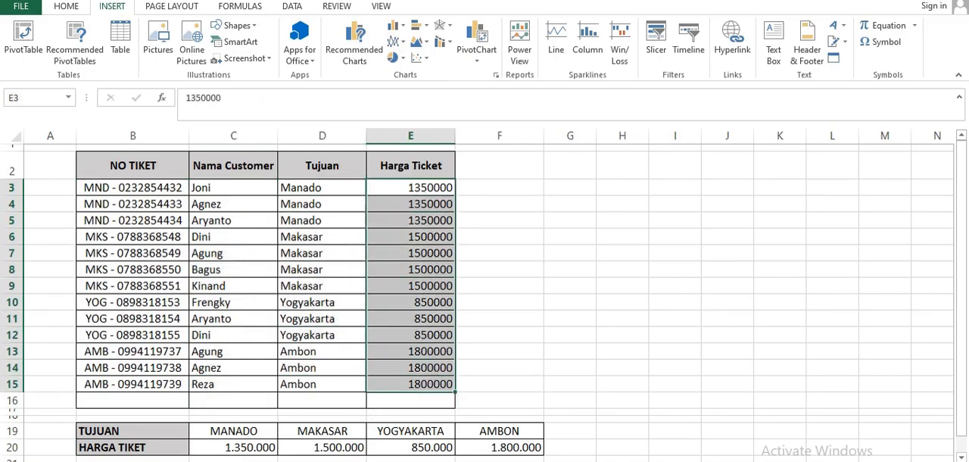
pyautogui.hotkey('ctrl', 'pageup')
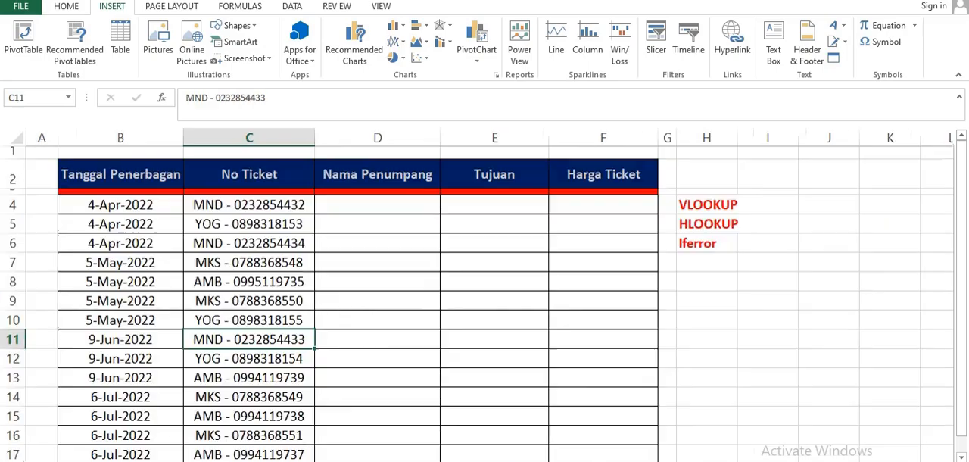
# - Enter =VLOOKUP(C4;DATA!B2:E16;2;0) in D4 to look up the passenger name by ticket number
pyautogui.click(341, 203)
pyautogui.write('=')
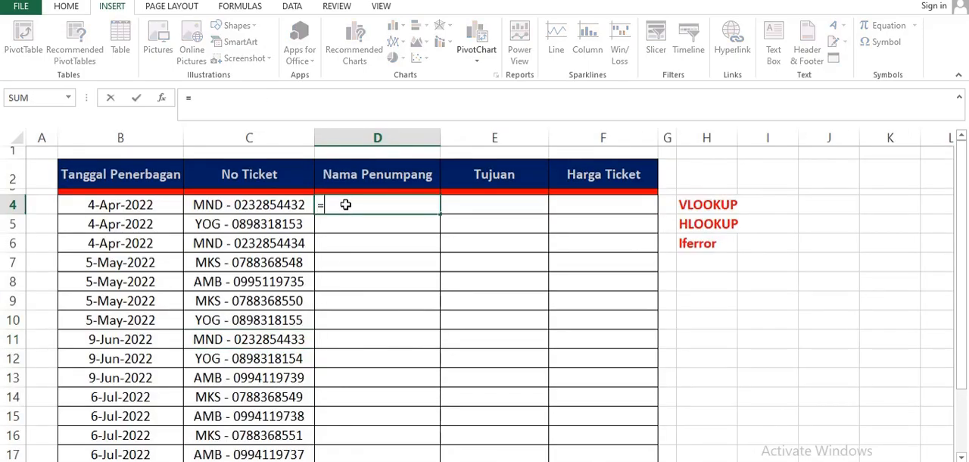
pyautogui.write('VLOOKUP')
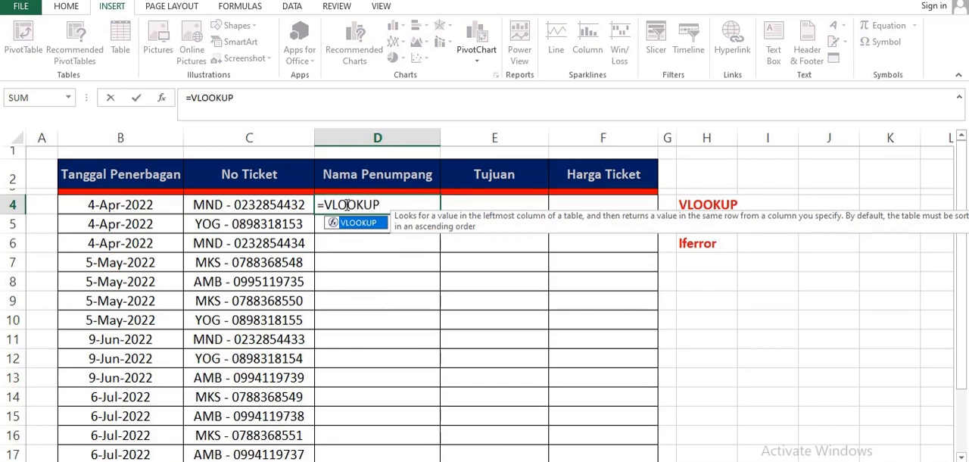
pyautogui.write('(')
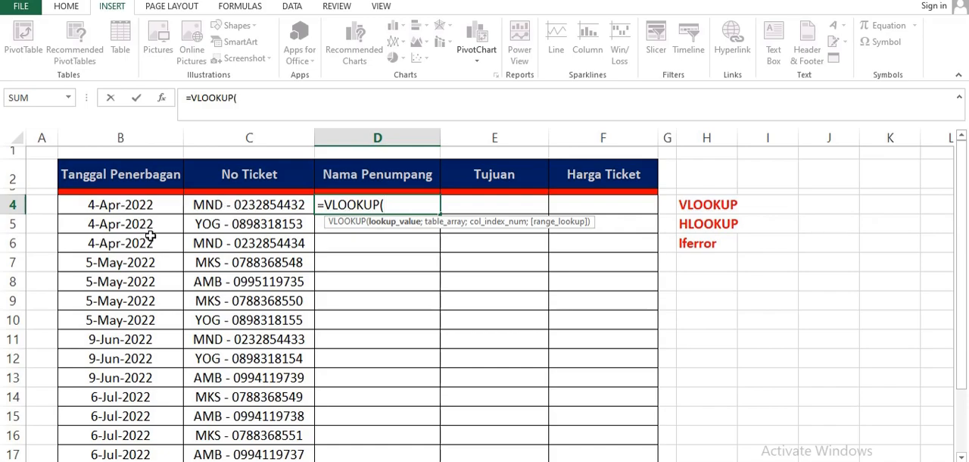
pyautogui.click(277, 205)
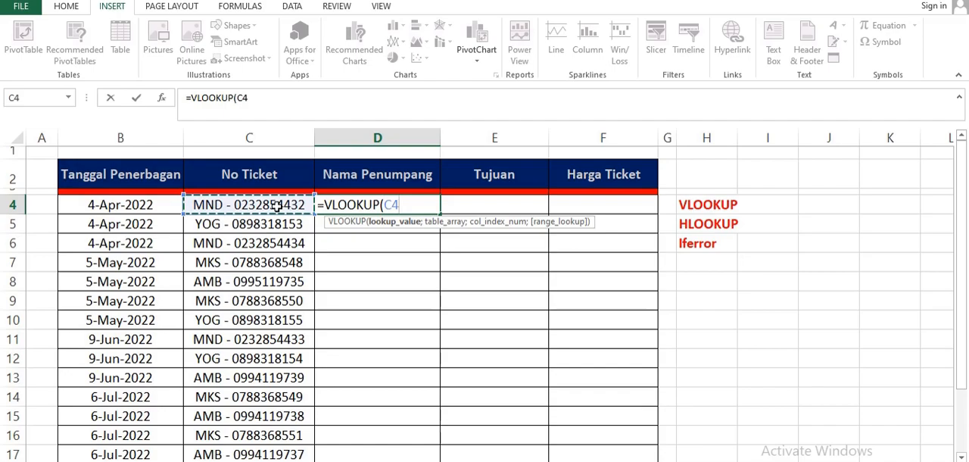
pyautogui.write(';')
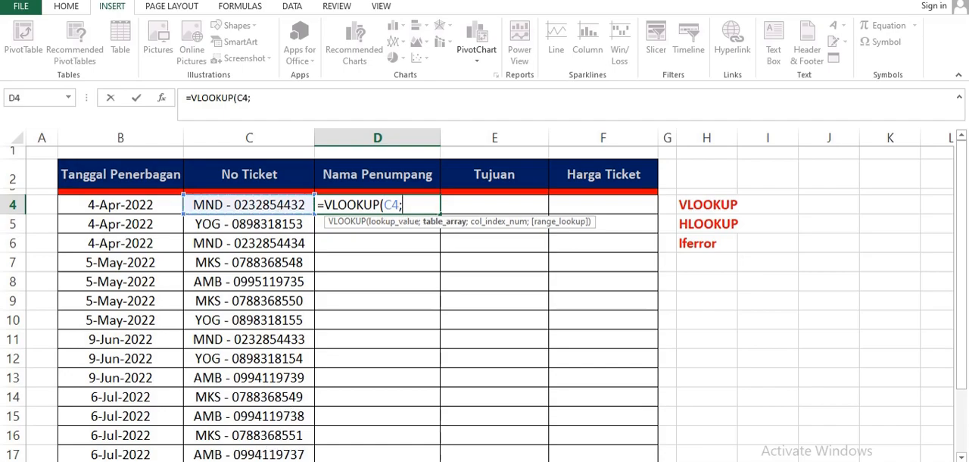
pyautogui.click(255, 460)
pyautogui.moveTo(95, 160); pyautogui.dragTo(431, 399)
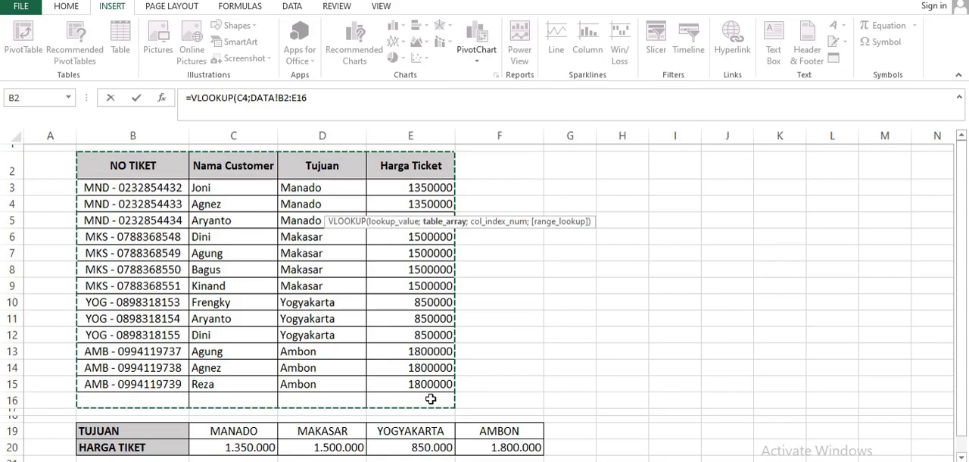
pyautogui.write(';')
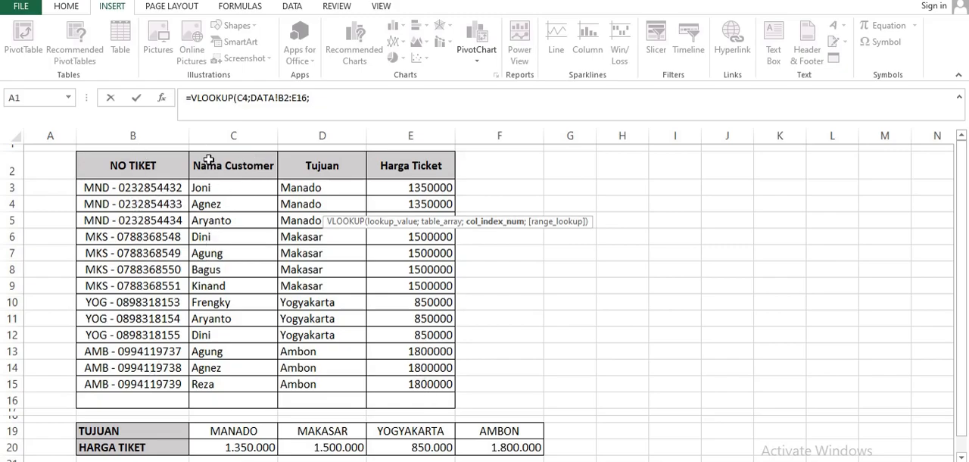
pyautogui.click(319, 101)
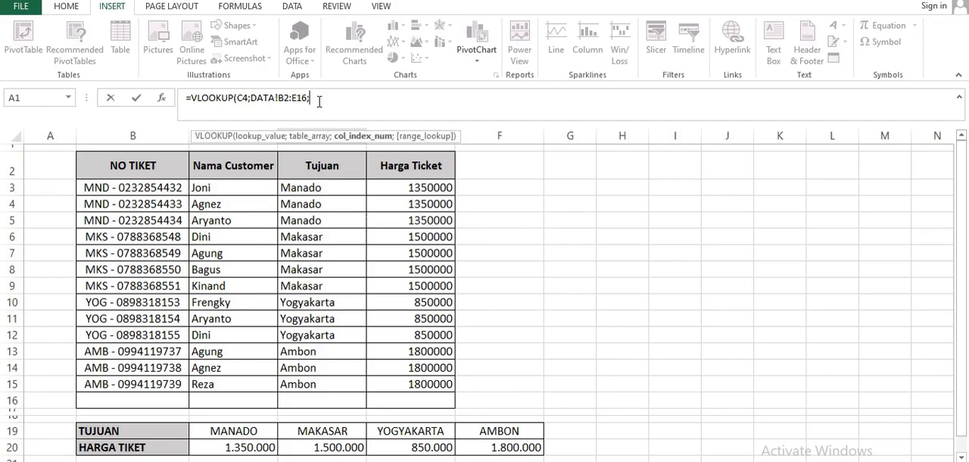
pyautogui.write(';')
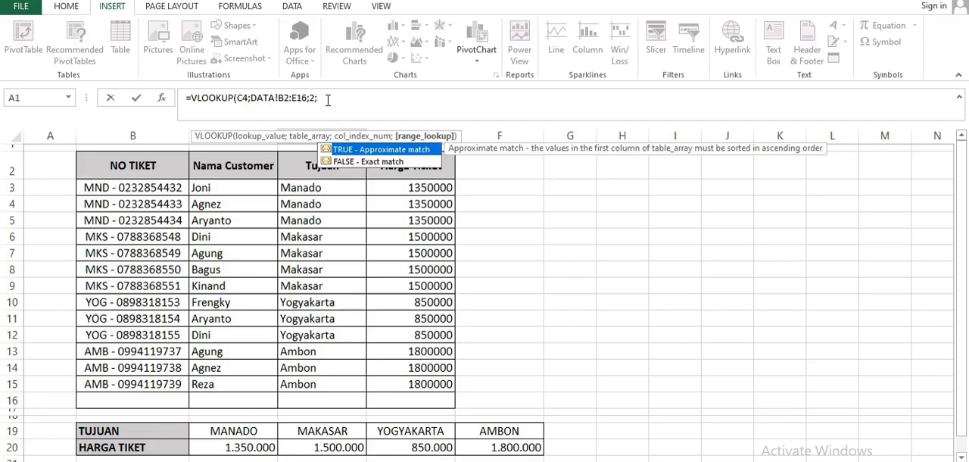
pyautogui.write('0)')
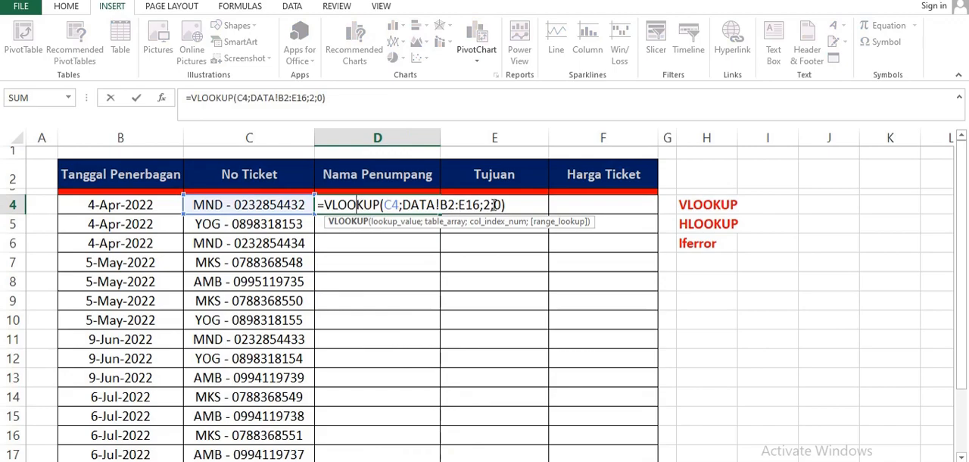
# - Try the D4 lookup without its range_lookup argument, as =VLOOKUP(C4;DATA!B2:E16;2), and compare the name with the DATA sheet
pyautogui.click(498, 204)
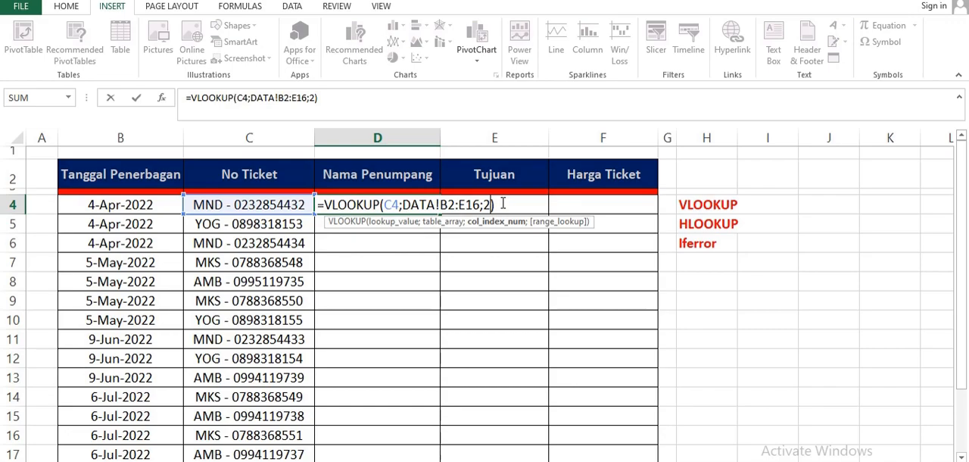
pyautogui.press('Return')
pyautogui.click(381, 202)
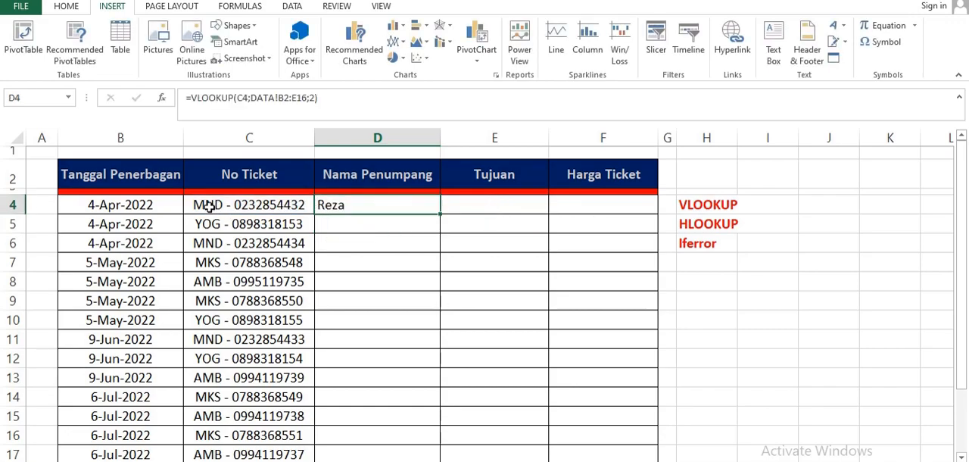
pyautogui.click(220, 461)
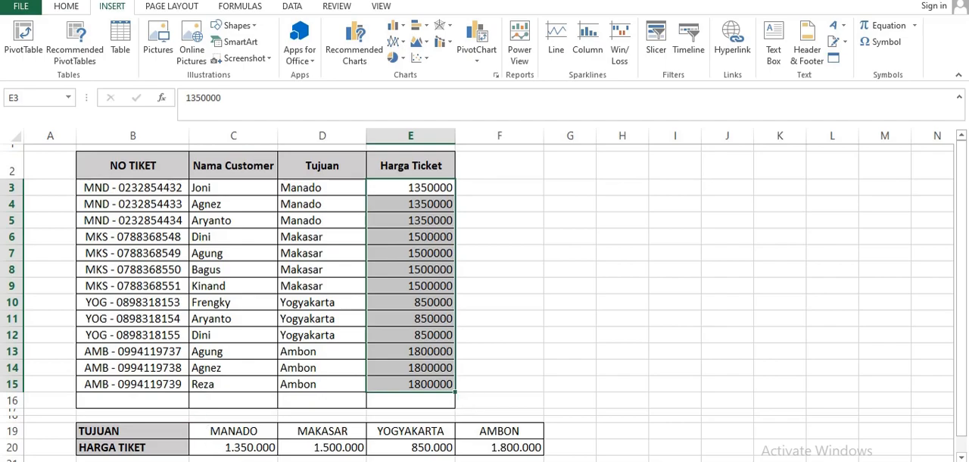
# - Add 0 as the range_lookup argument of the D4 VLOOKUP for an exact match and check the name against the DATA sheet
pyautogui.click(167, 460)
pyautogui.doubleClick(342, 206)
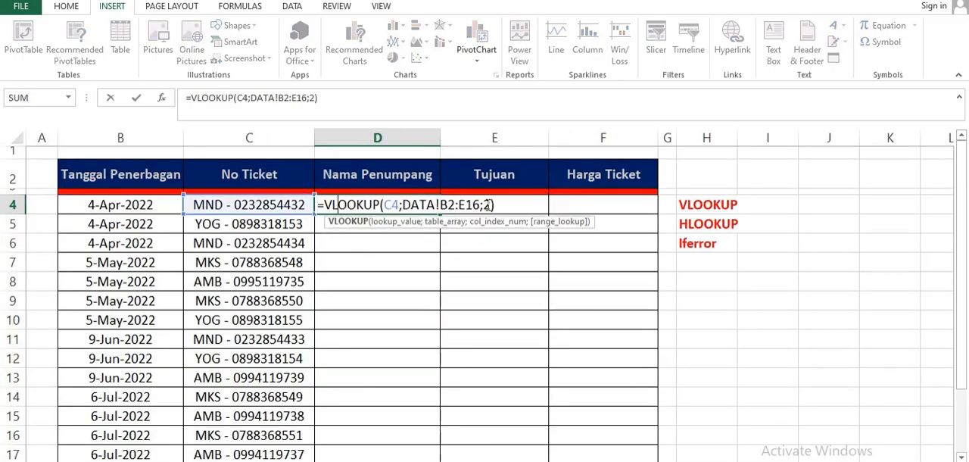
pyautogui.click(491, 205)
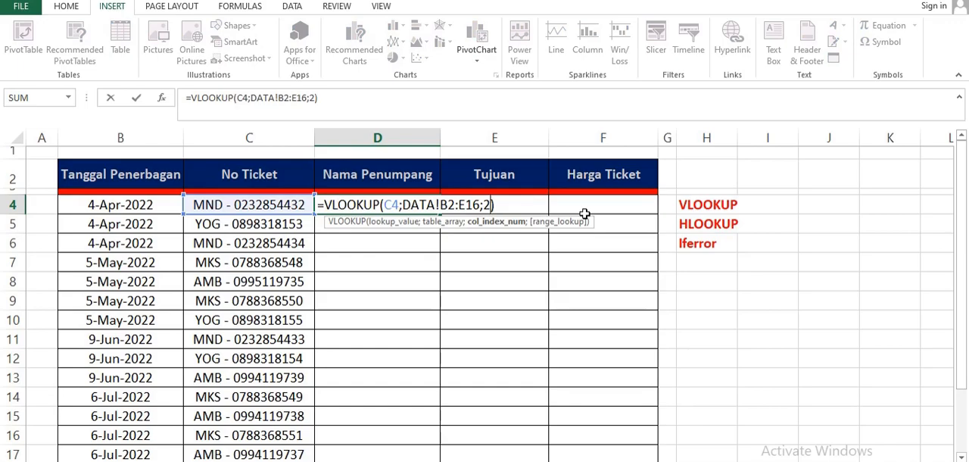
pyautogui.write(';0')
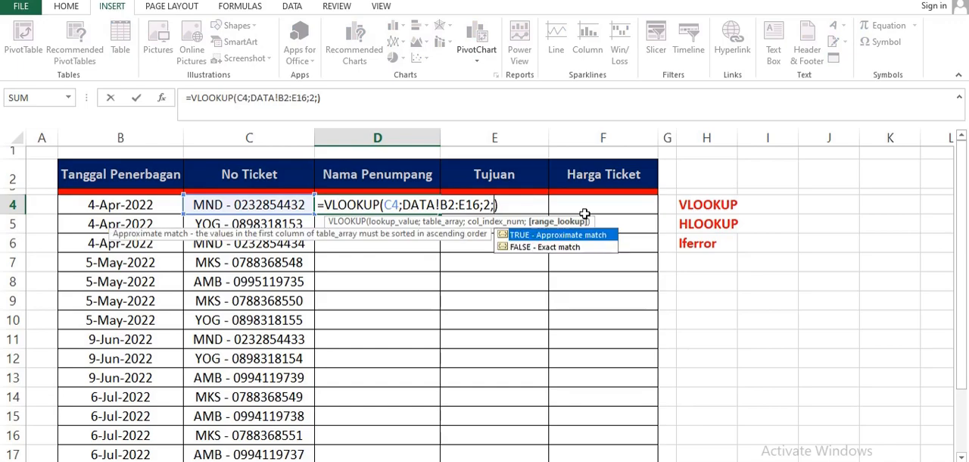
pyautogui.press('Return')
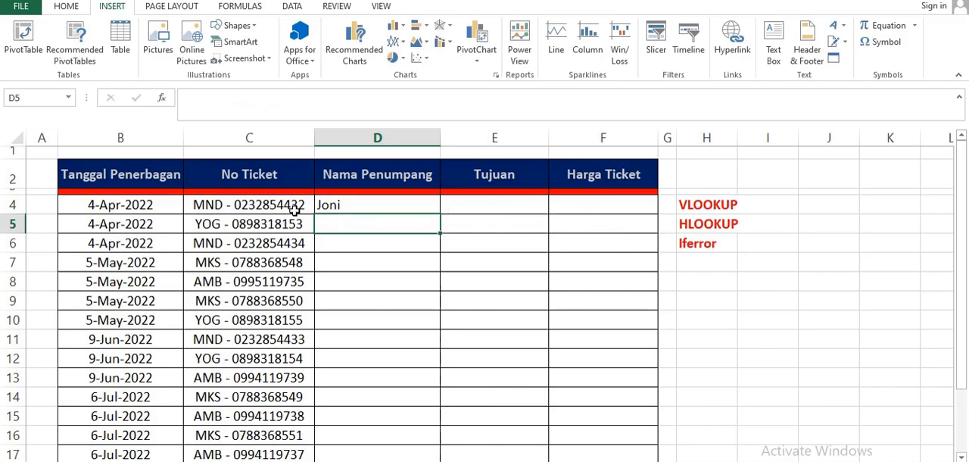
pyautogui.click(196, 461)
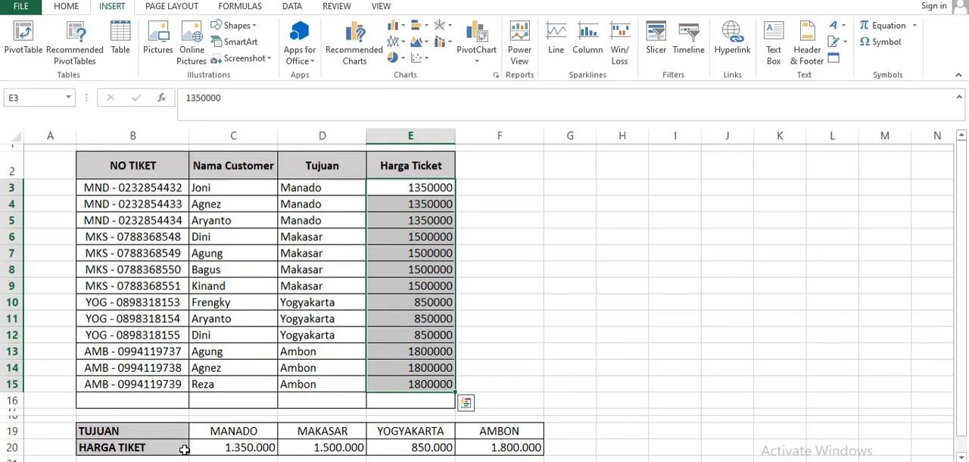
pyautogui.click(136, 461)
# - Make the table range in the D4 formula absolute, giving =VLOOKUP(C4;DATA!$B$2:$E$16;2;0)
pyautogui.click(351, 204)
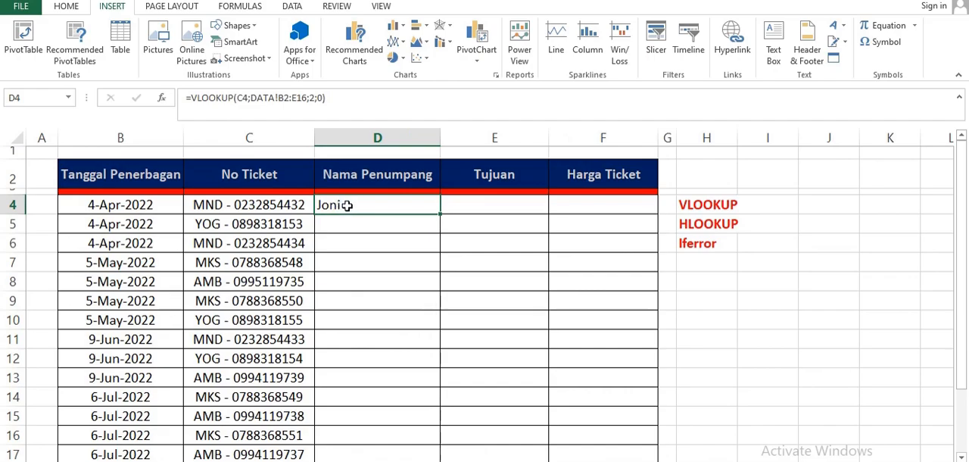
pyautogui.doubleClick(347, 205)
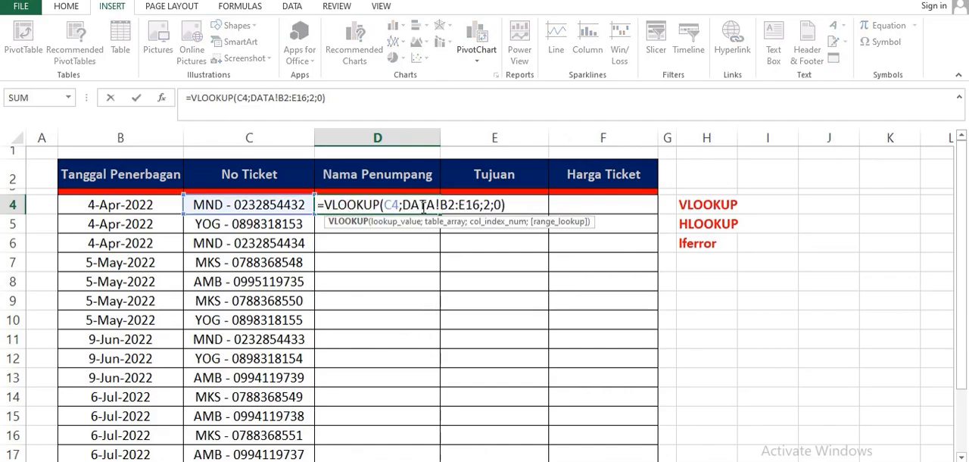
pyautogui.click(449, 201)
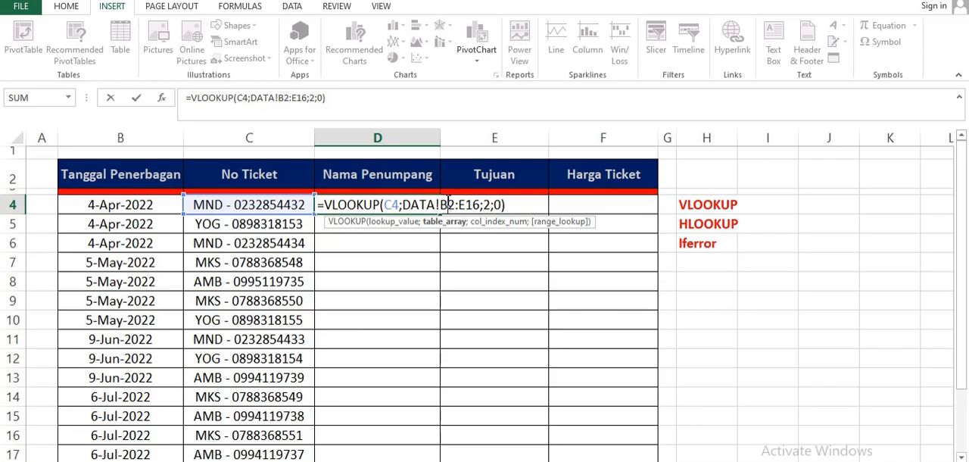
pyautogui.press('F4')
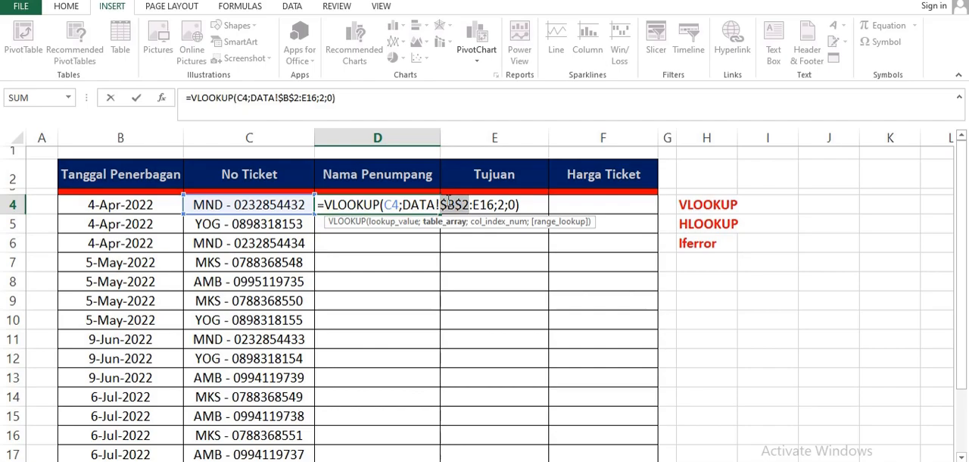
pyautogui.click(458, 203)
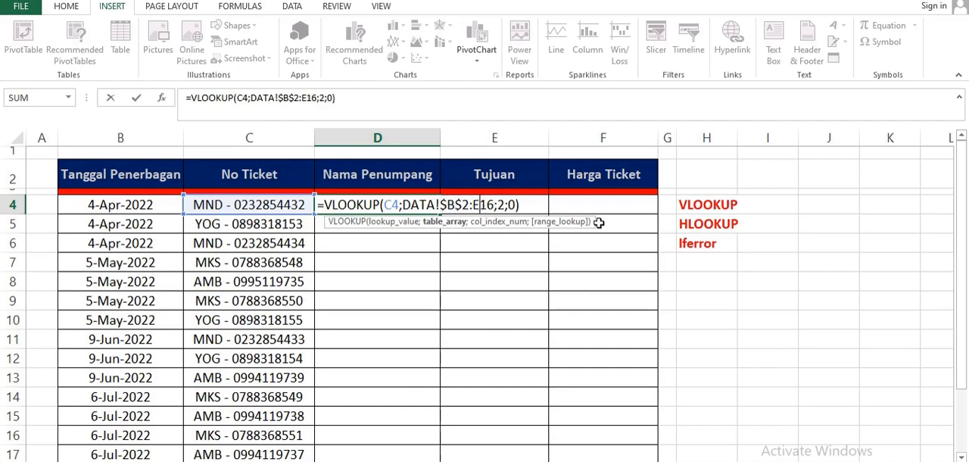
pyautogui.press('F4')
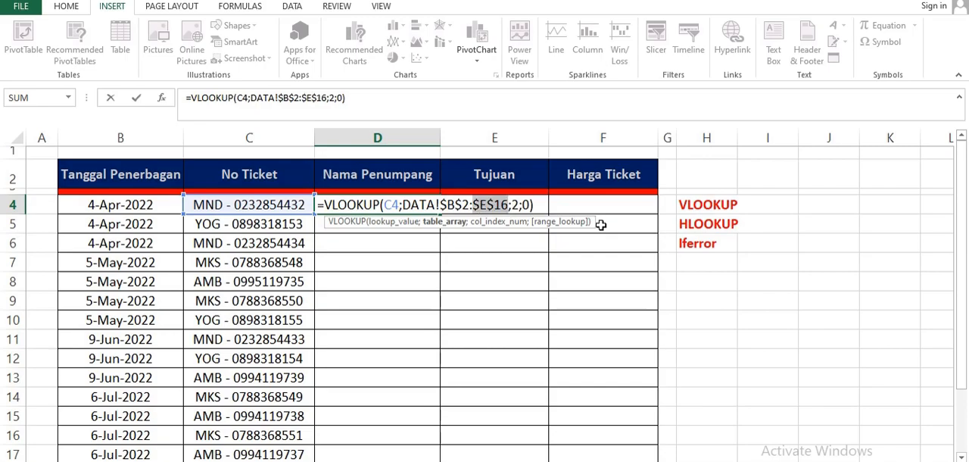
pyautogui.press('Return')
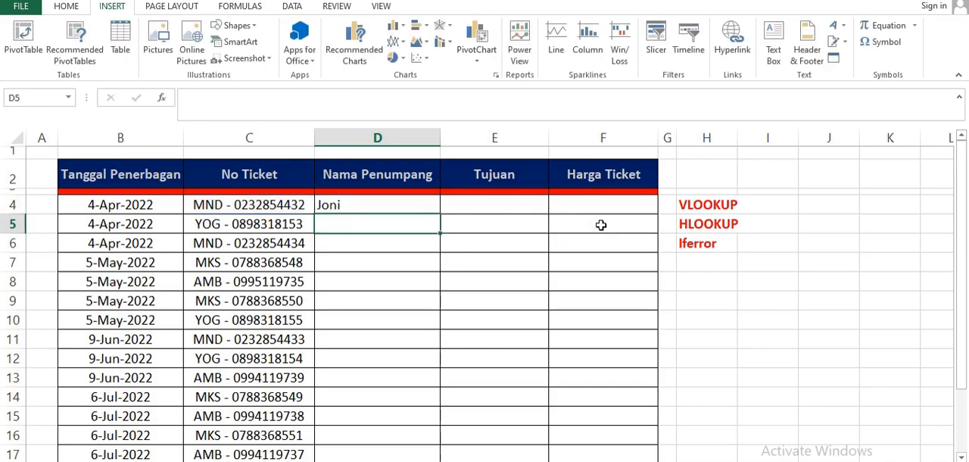
# - Check the first passenger name against the DATA sheet and fill the D4 formula down through D17
pyautogui.click(330, 205)
pyautogui.click(200, 460)
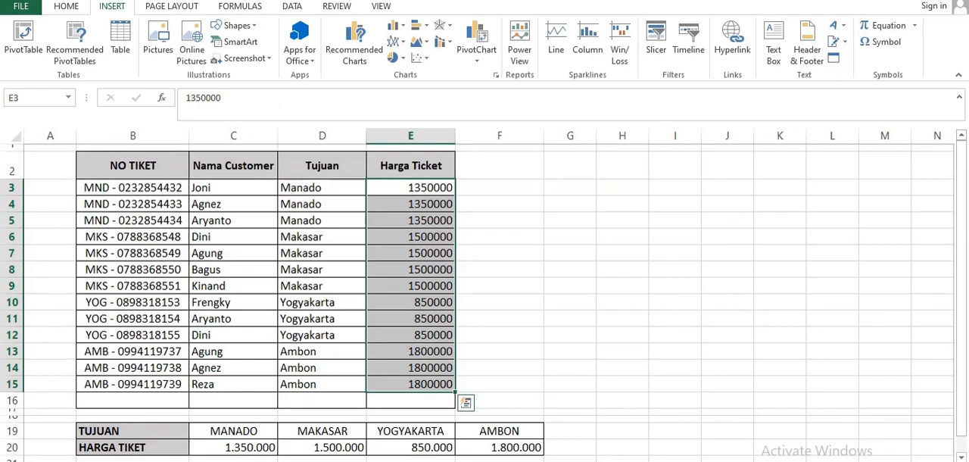
pyautogui.click(220, 189)
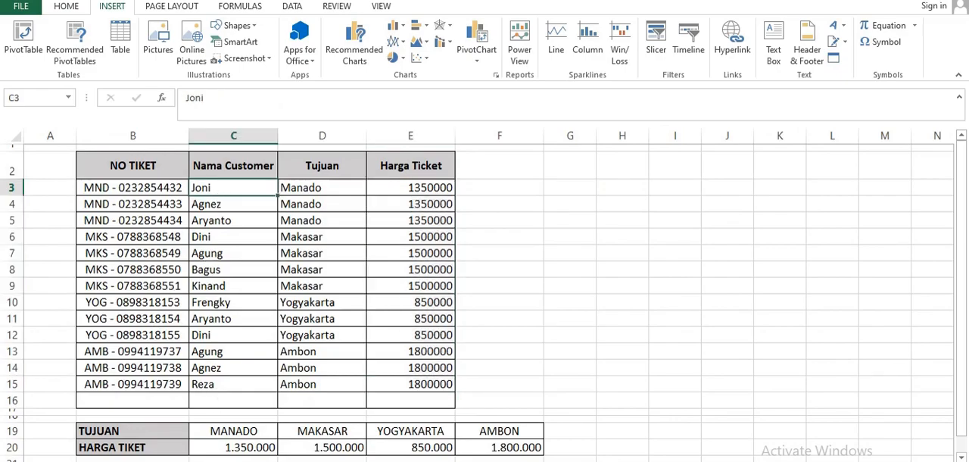
pyautogui.click(144, 460)
pyautogui.moveTo(440, 214); pyautogui.dragTo(436, 383)
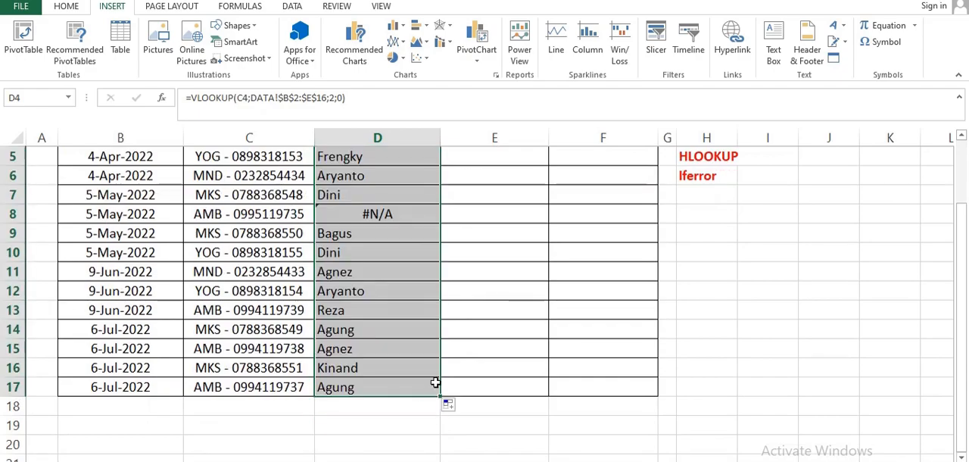
pyautogui.scroll(2, 436, 382)
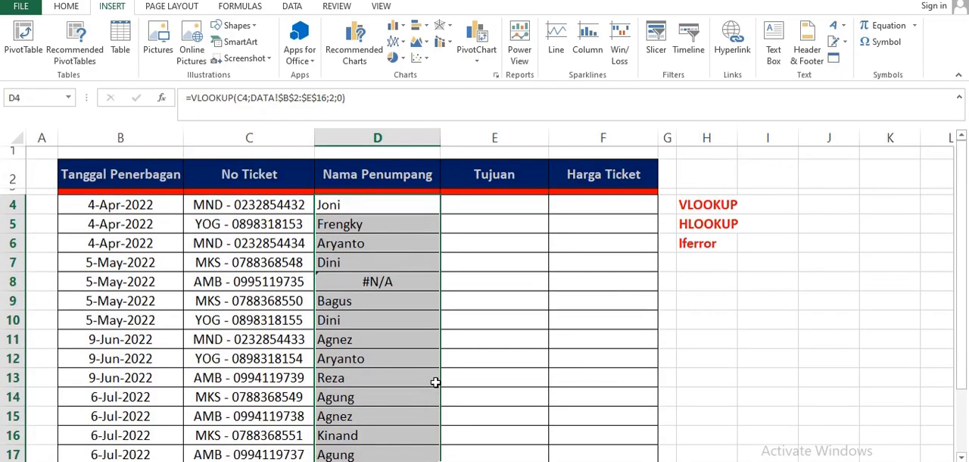
# - Compare the looked-up passenger names in rows 5 and 14 with the matching ticket numbers on the DATA sheet
pyautogui.click(364, 225)
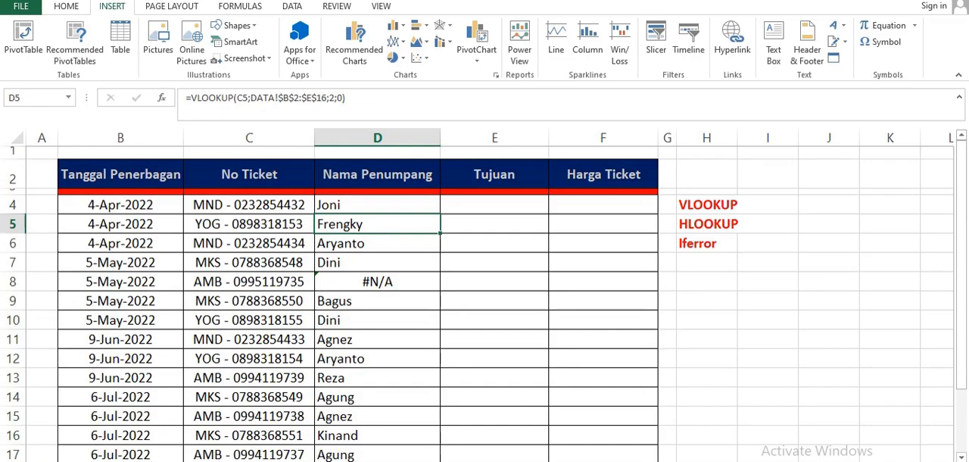
pyautogui.click(162, 460)
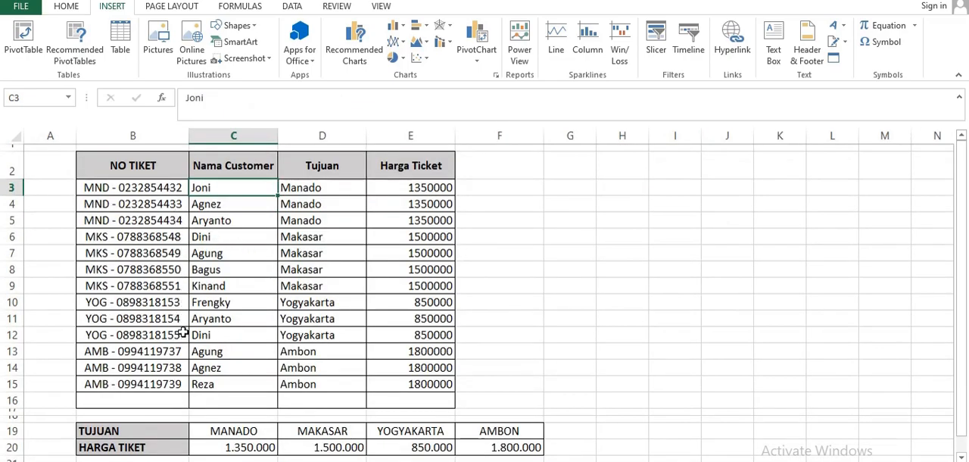
pyautogui.click(171, 302)
pyautogui.click(198, 302)
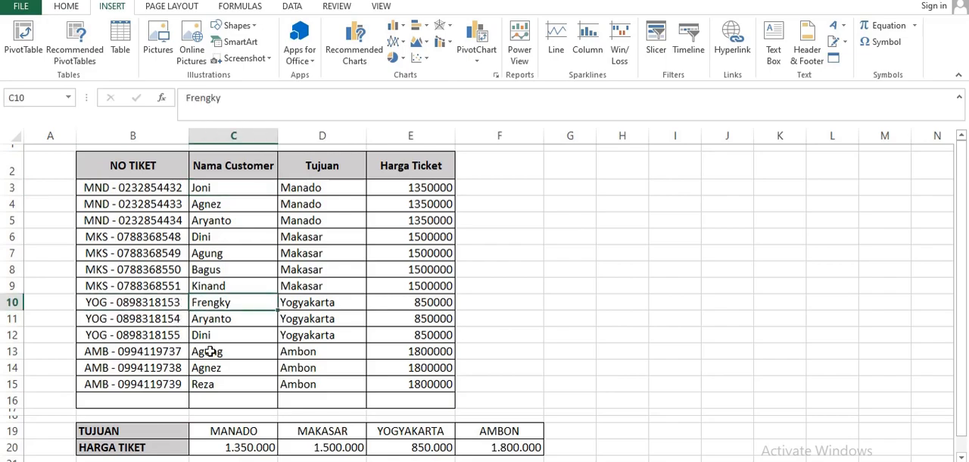
pyautogui.click(199, 460)
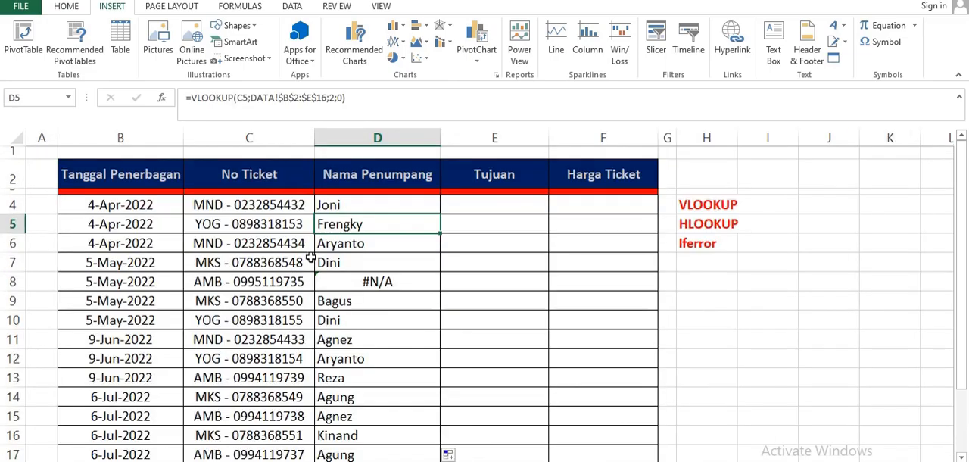
pyautogui.scroll(-2, 318, 270)
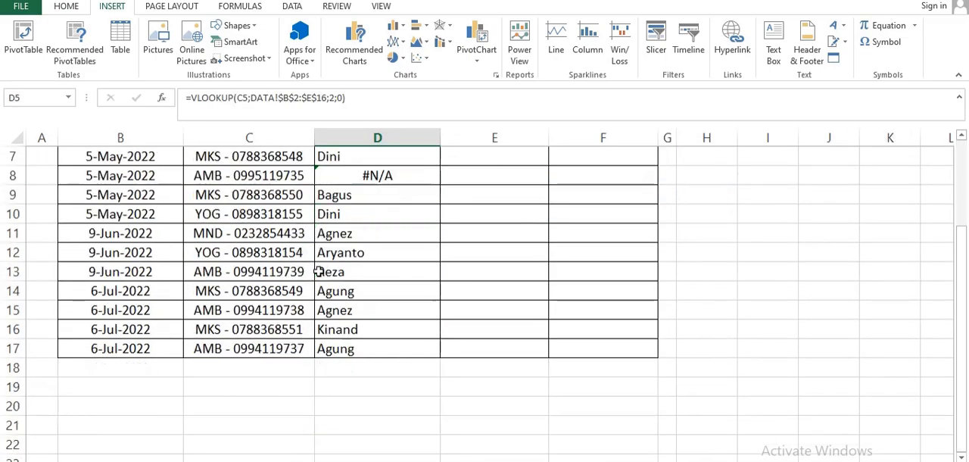
pyautogui.click(282, 290)
pyautogui.click(355, 289)
pyautogui.click(200, 460)
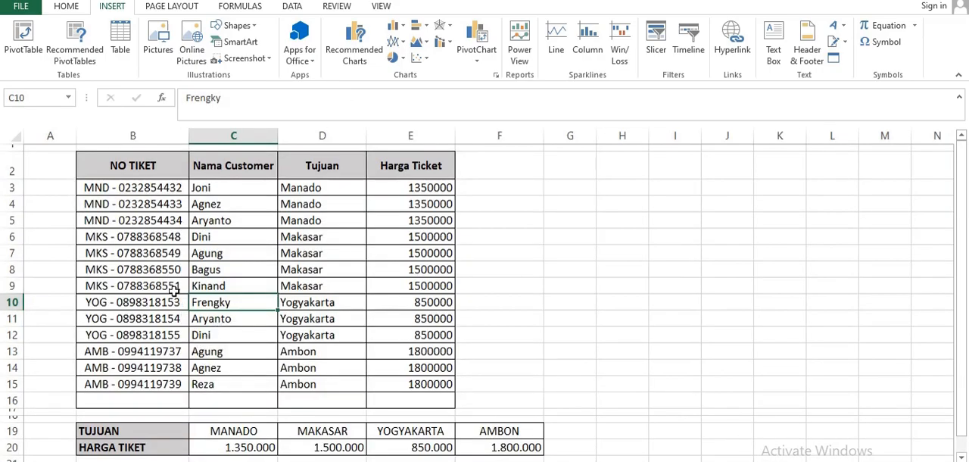
pyautogui.moveTo(180, 252); pyautogui.dragTo(209, 253)
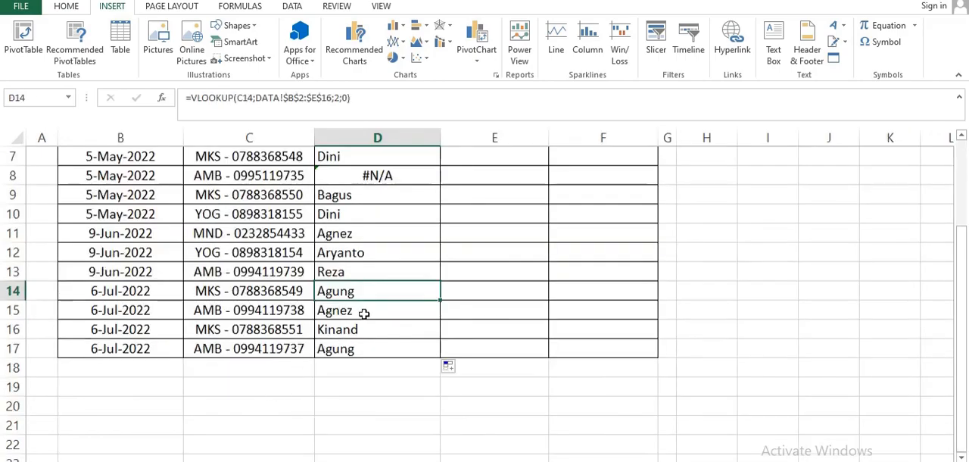
# - Inspect the #N/A result in D8 and look for its ticket number in the NO TIKET column of the DATA sheet
pyautogui.scroll(2, 364, 253)
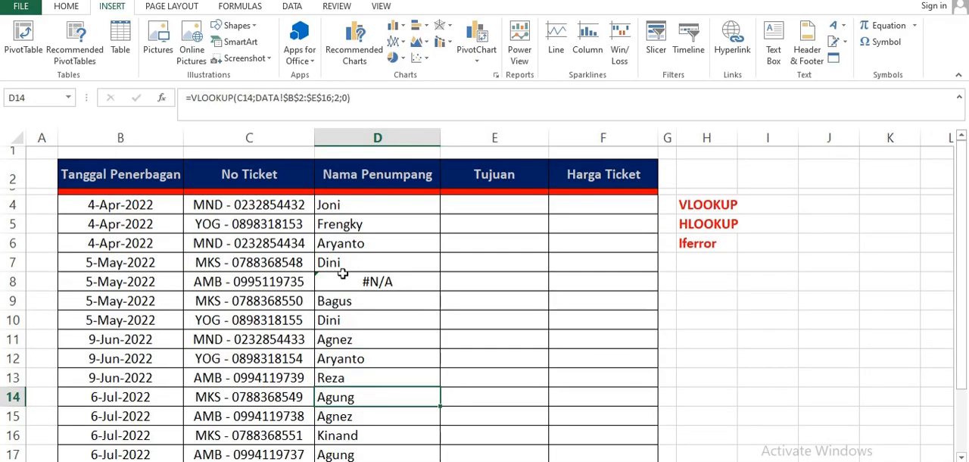
pyautogui.click(381, 283)
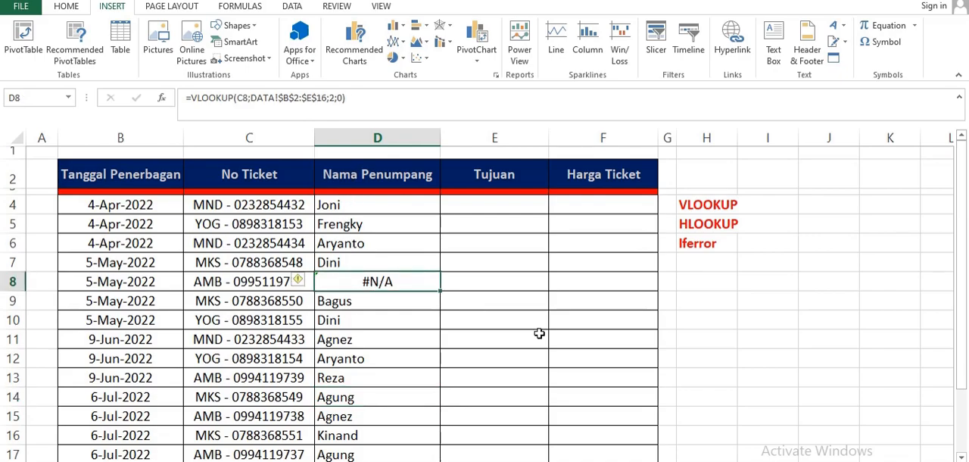
pyautogui.click(390, 314)
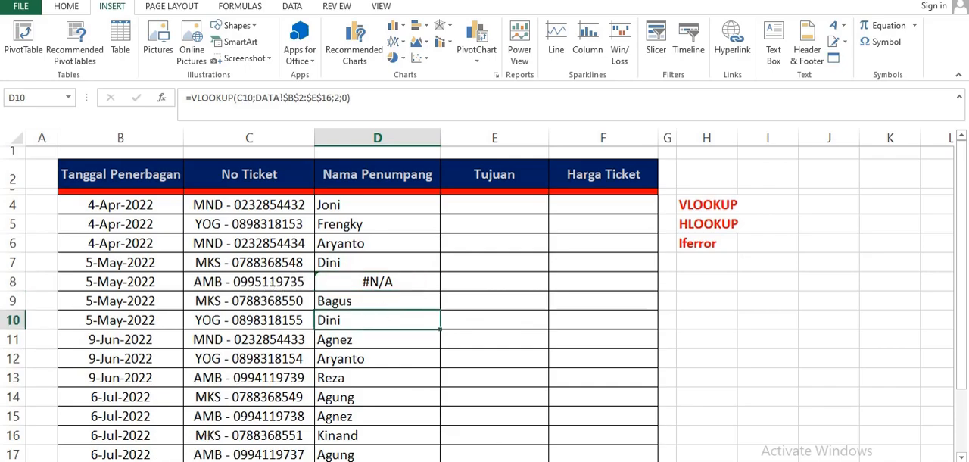
pyautogui.hotkey('ctrl', 'pagedown')
pyautogui.click(171, 190)
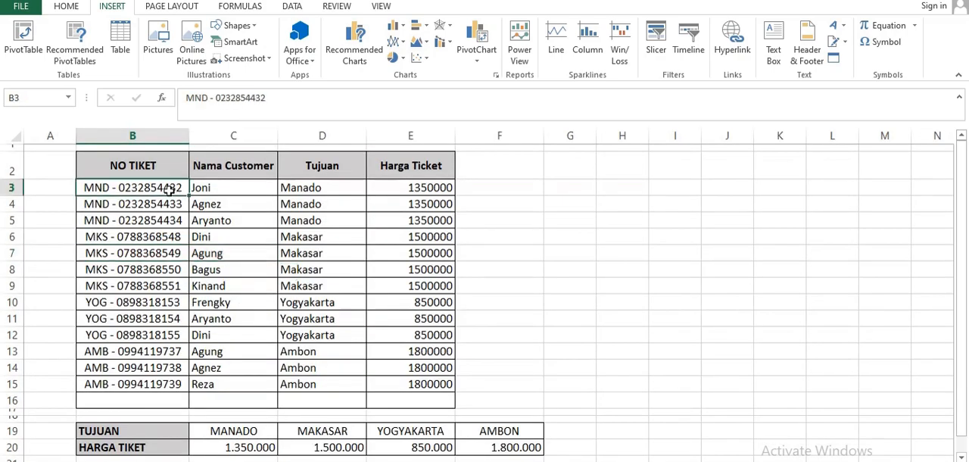
pyautogui.click(168, 203)
pyautogui.click(167, 220)
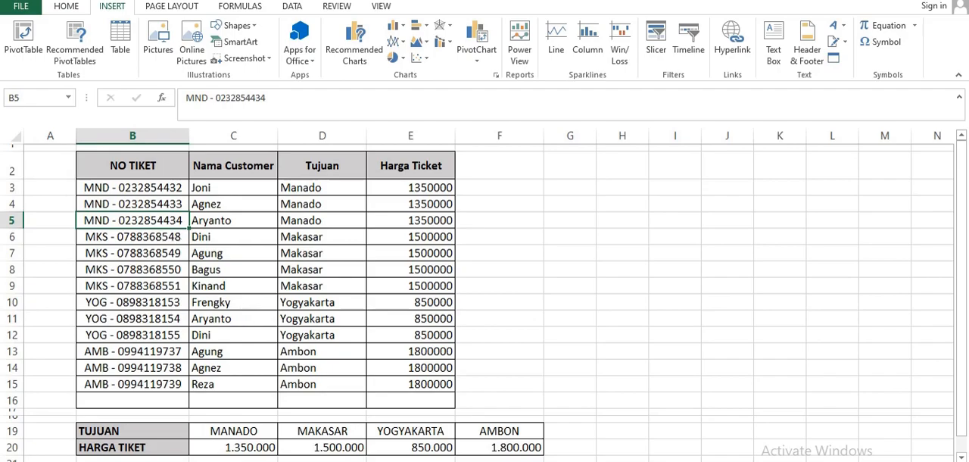
pyautogui.hotkey('ctrl', 'pageup')
pyautogui.click(356, 274)
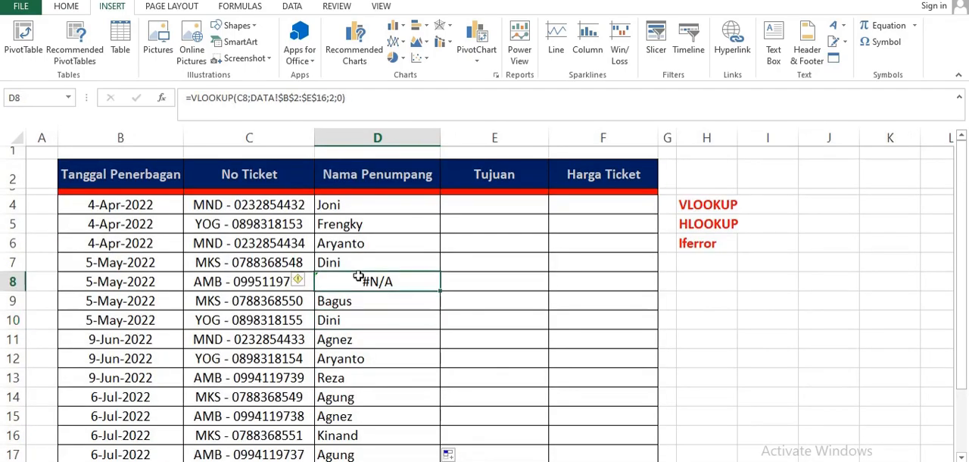
pyautogui.click(702, 243)
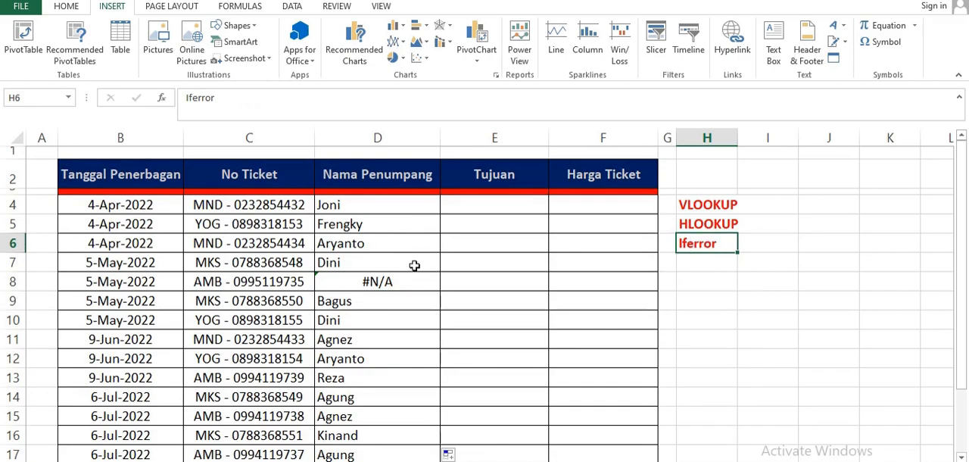
pyautogui.click(490, 241)
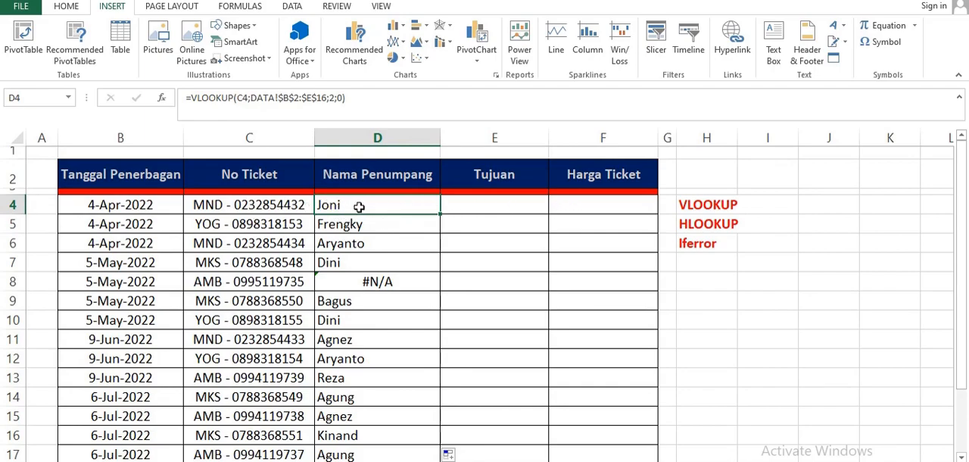
# - Enter =VLOOKUP(C4;DATA!B2:E16;3;0) in E4 to look up the first ticket's destination
pyautogui.click(462, 199)
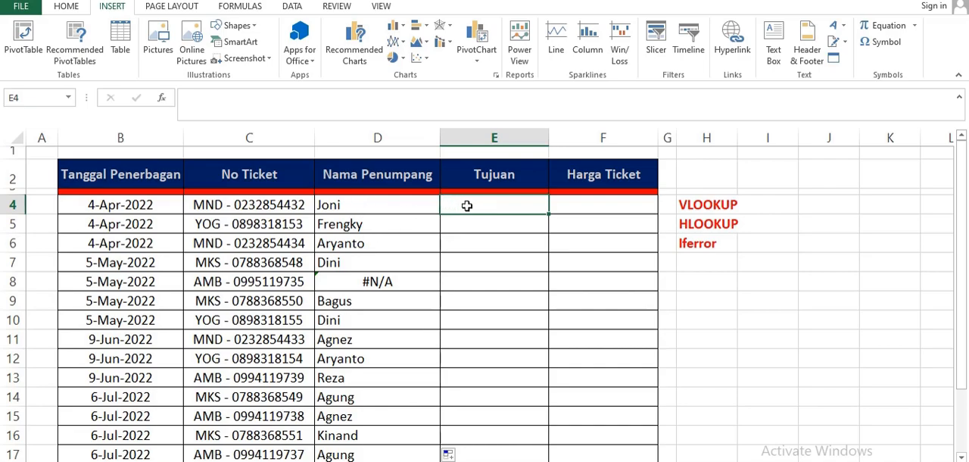
pyautogui.write('=V')
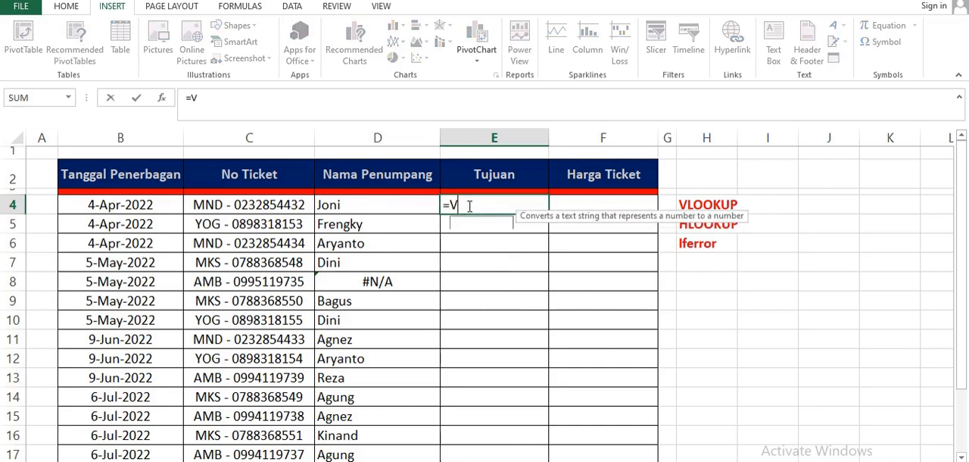
pyautogui.write('LOOKUP(')
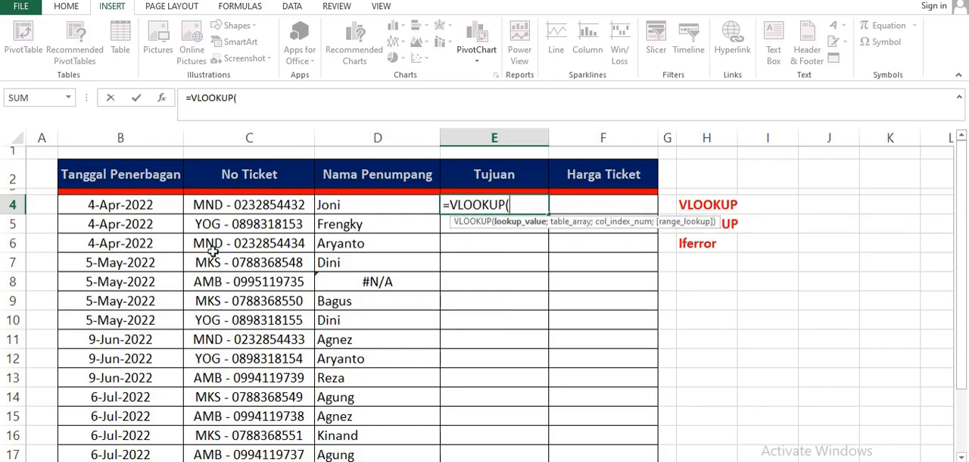
pyautogui.click(229, 208)
pyautogui.write(';')
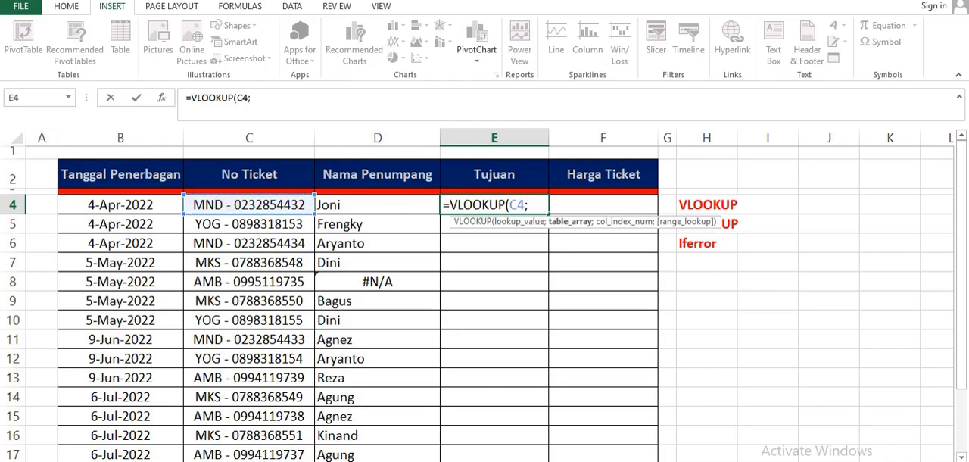
pyautogui.hotkey('ctrl', 'pageup')
pyautogui.moveTo(99, 163); pyautogui.dragTo(433, 403)
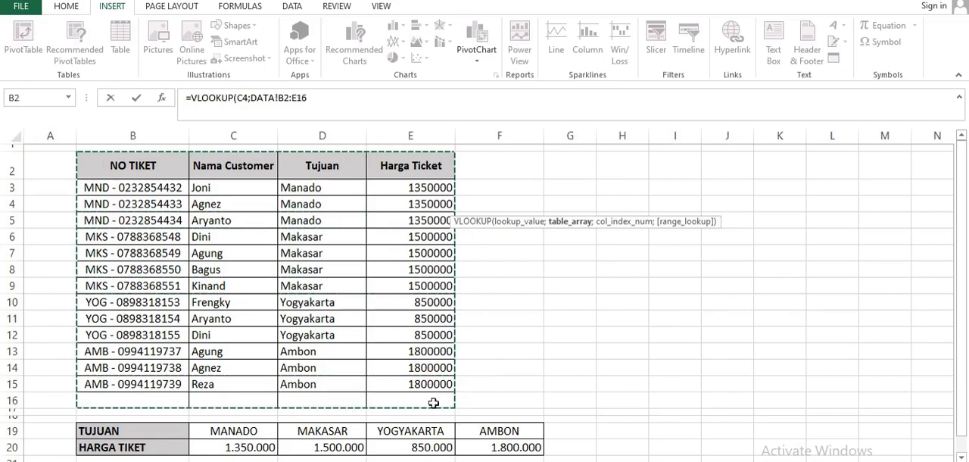
pyautogui.write(';3')
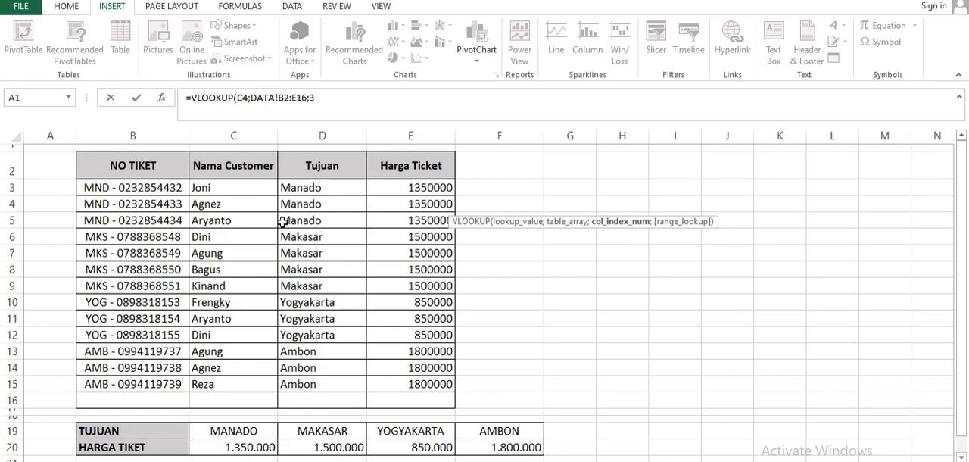
pyautogui.write(';0')
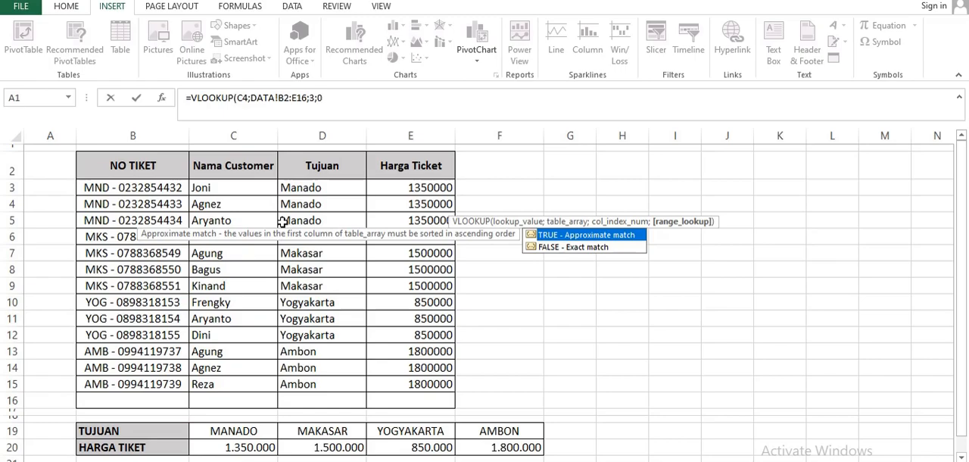
pyautogui.press('Return')
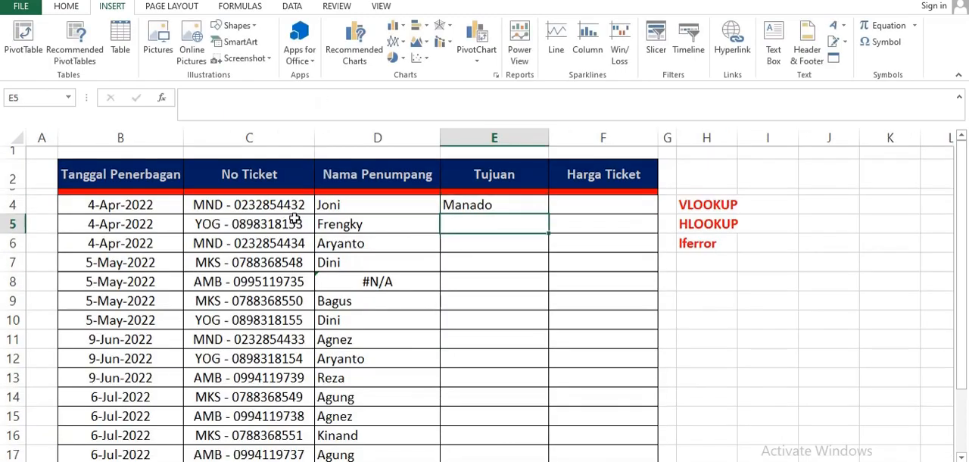
# - Check the first destination against the DATA sheet and make the E4 table range absolute, giving =VLOOKUP(C4;DATA!$B$2:$E$16;3;0)
pyautogui.click(372, 207)
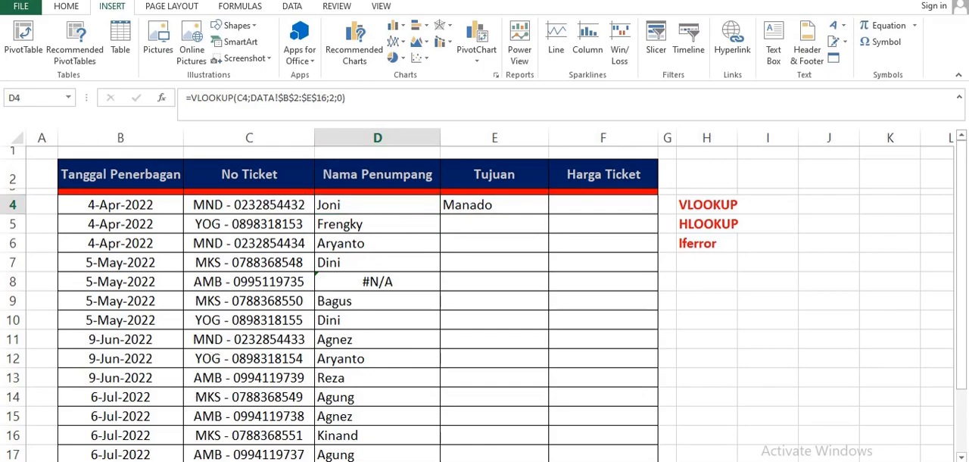
pyautogui.hotkey('ctrl', 'pagedown')
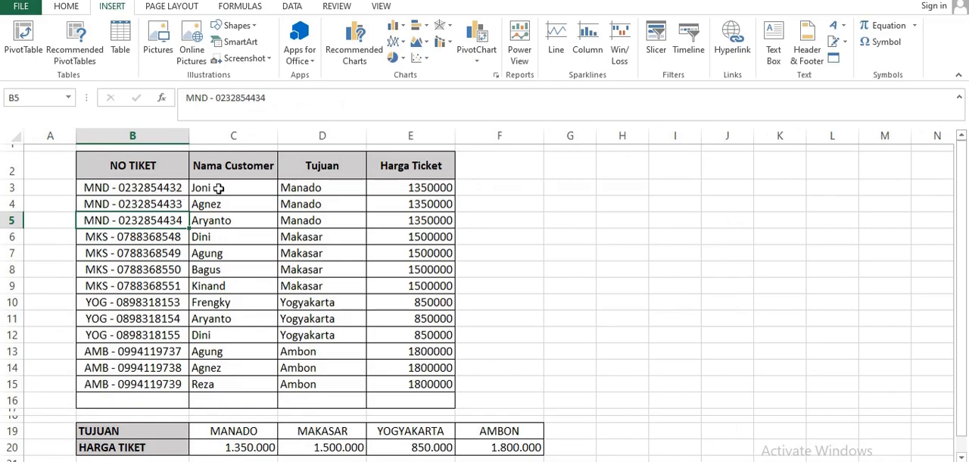
pyautogui.hotkey('ctrl', 'pageup')
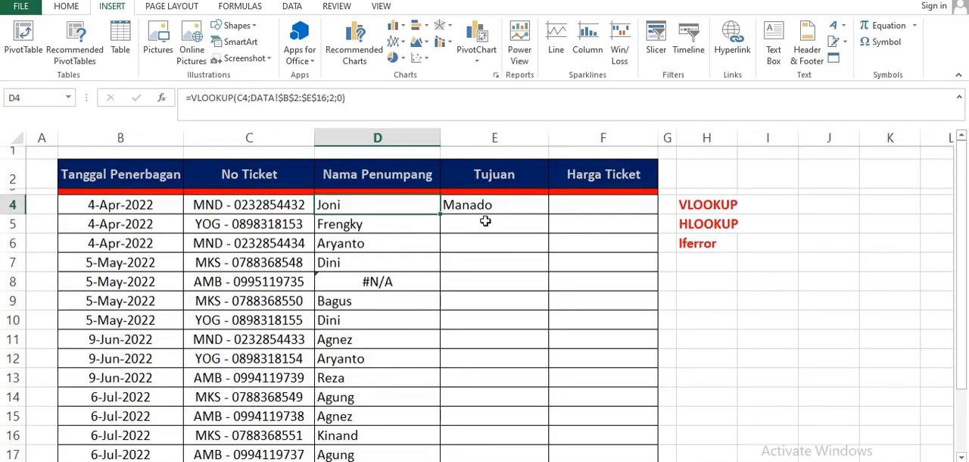
pyautogui.click(488, 200)
pyautogui.doubleClick(491, 205)
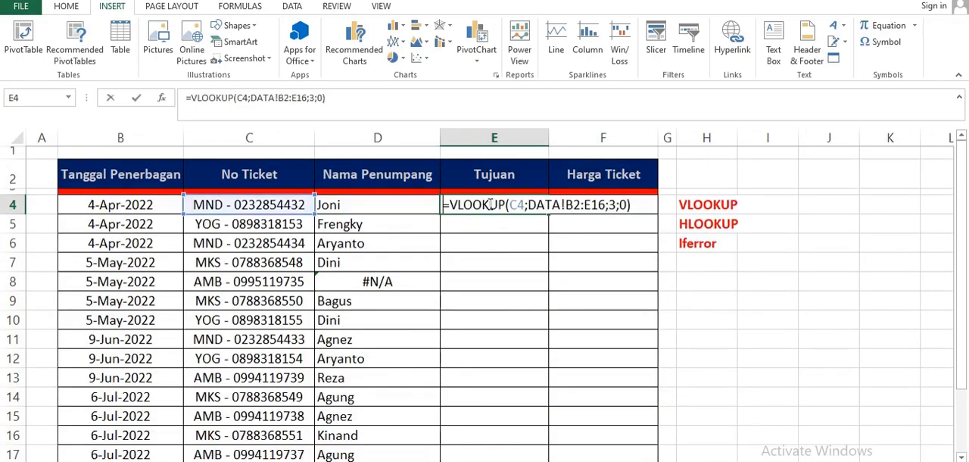
pyautogui.click(573, 204)
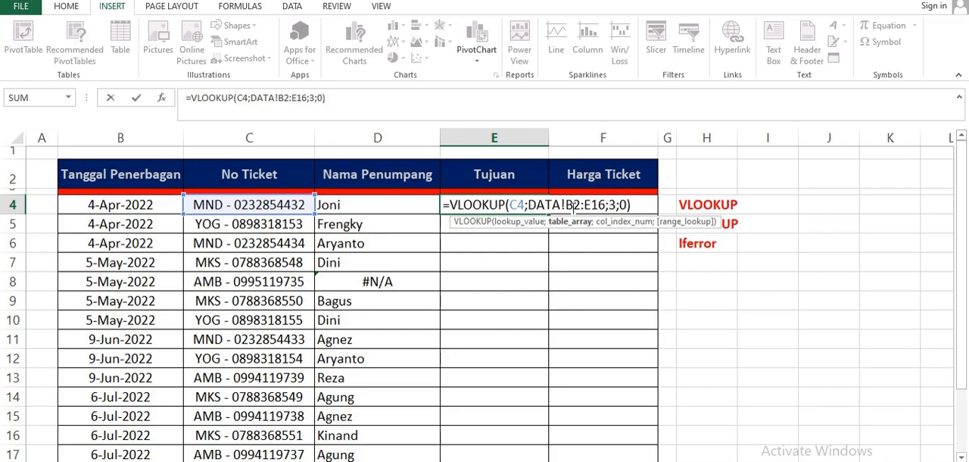
pyautogui.press('F4')
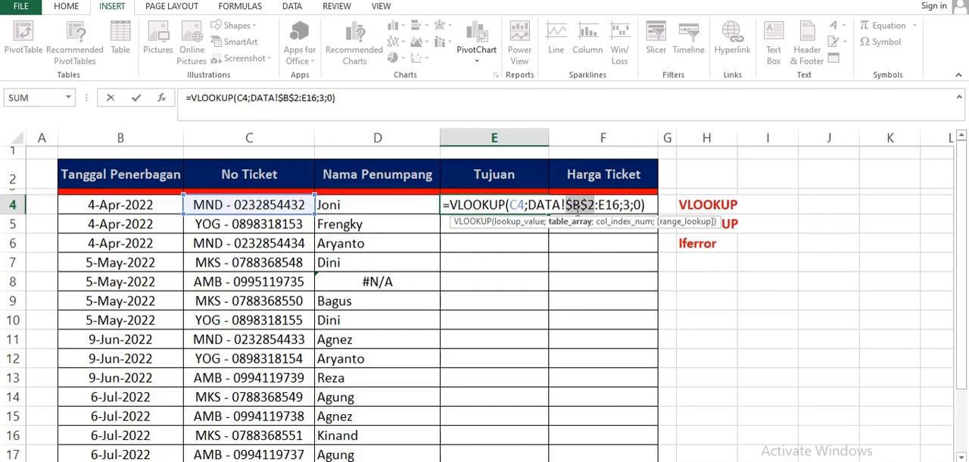
pyautogui.click(606, 205)
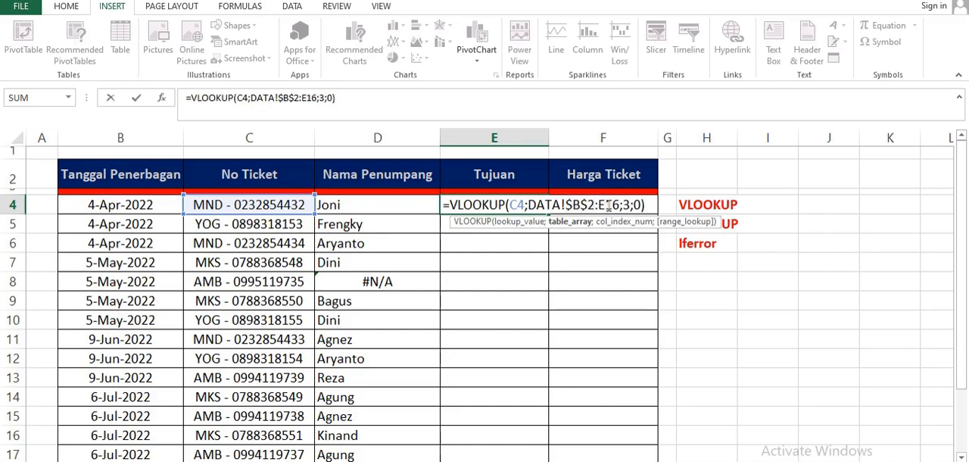
pyautogui.press('F4')
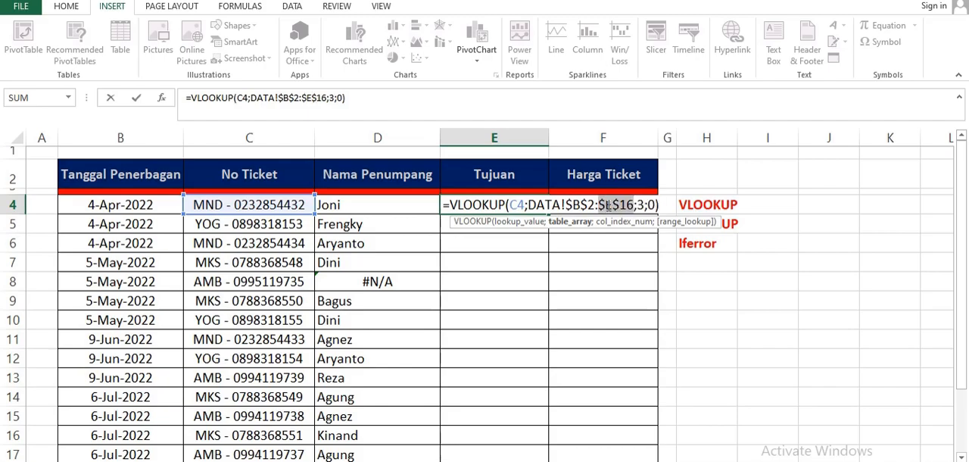
pyautogui.press('Return')
# - Fill the E4 formula down through E17 and inspect the destinations in rows 4 and 5
pyautogui.click(510, 206)
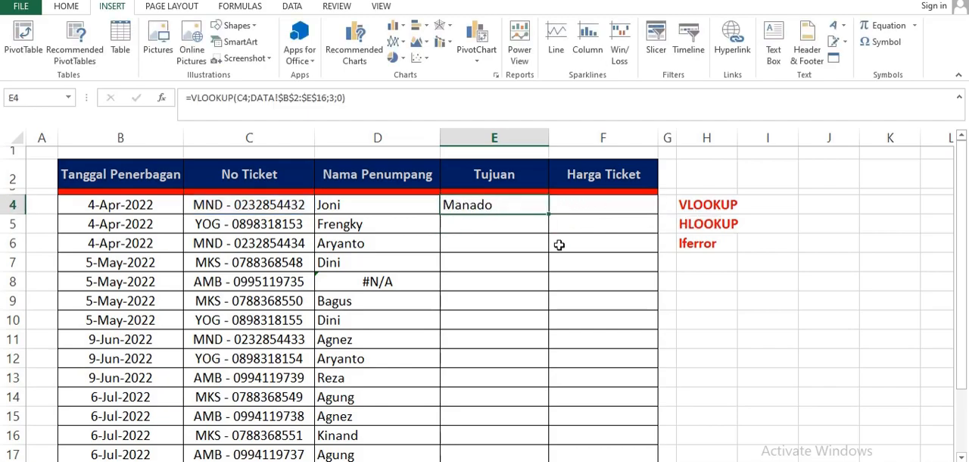
pyautogui.moveTo(549, 215); pyautogui.dragTo(552, 413)
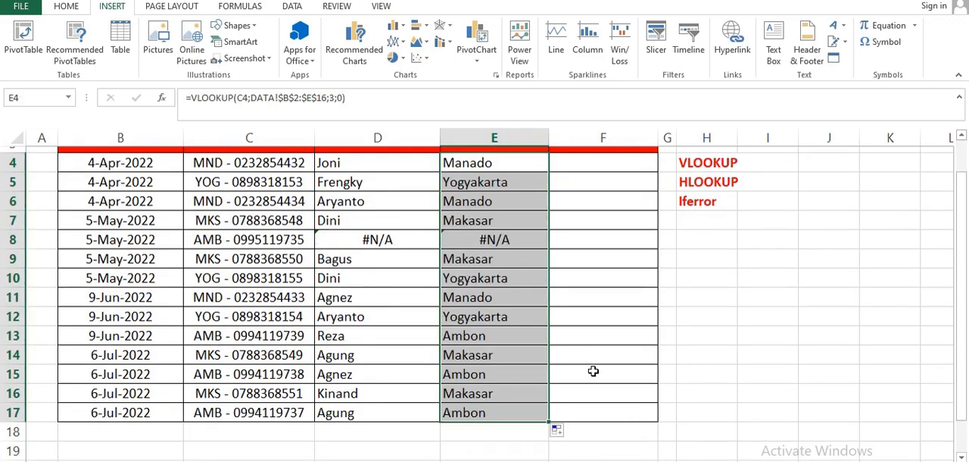
pyautogui.scroll(1, 593, 371)
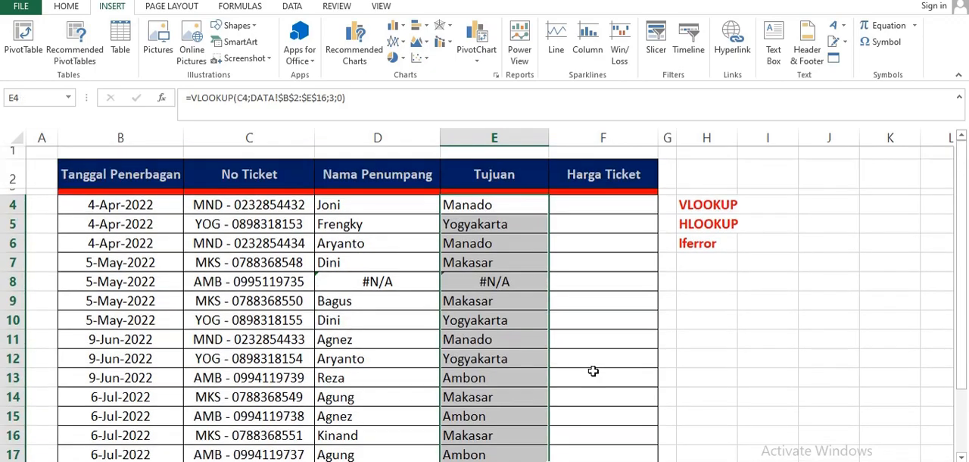
pyautogui.click(474, 201)
pyautogui.click(456, 227)
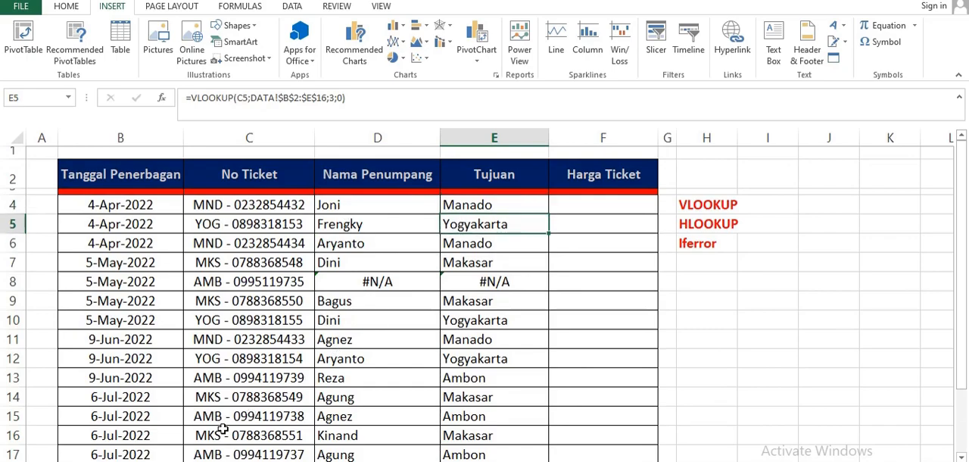
# - Compare the names and destinations of the tickets in rows 5 and 12 with their records in the DATA sheet
pyautogui.hotkey('ctrl', 'pagedown')
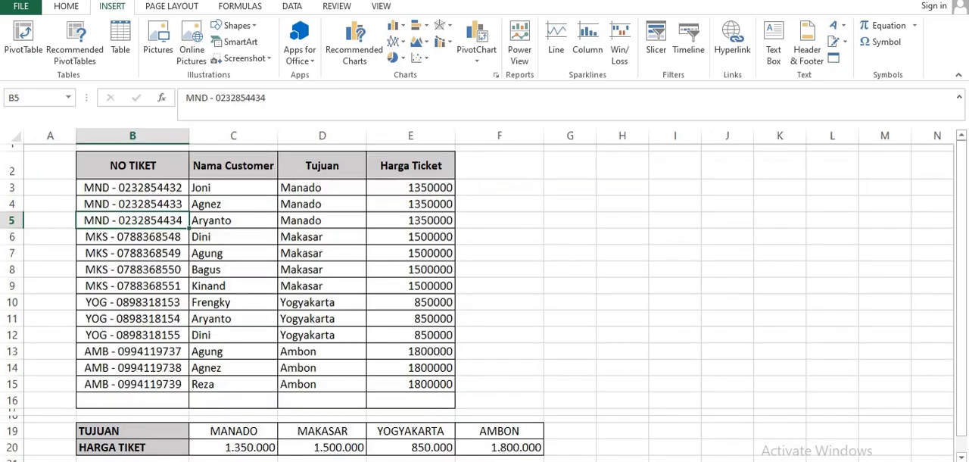
pyautogui.click(207, 205)
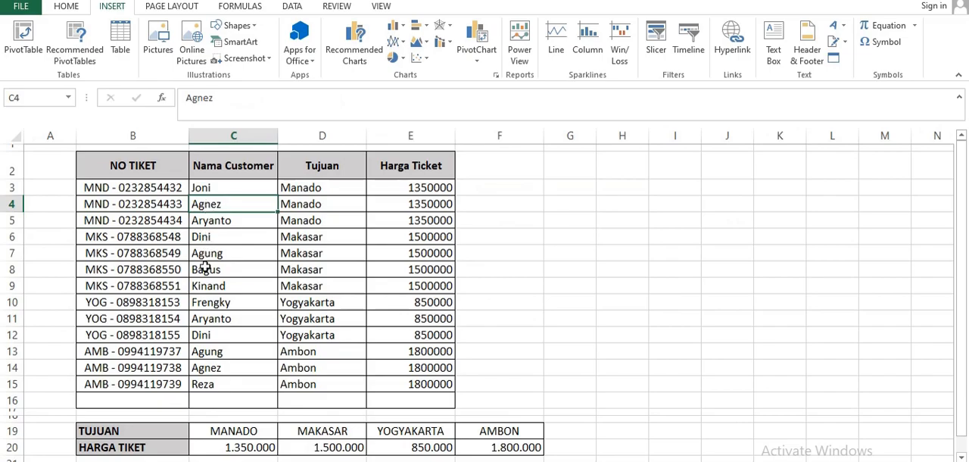
pyautogui.moveTo(207, 303); pyautogui.dragTo(324, 304)
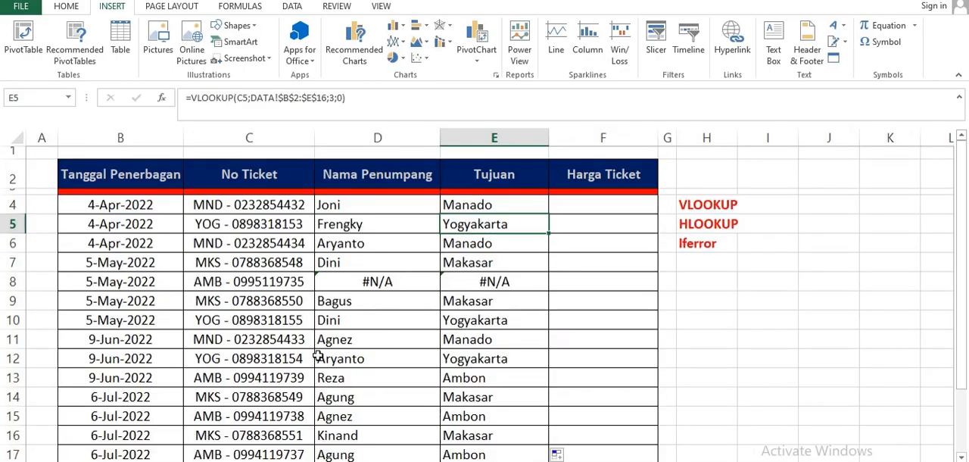
pyautogui.click(290, 358)
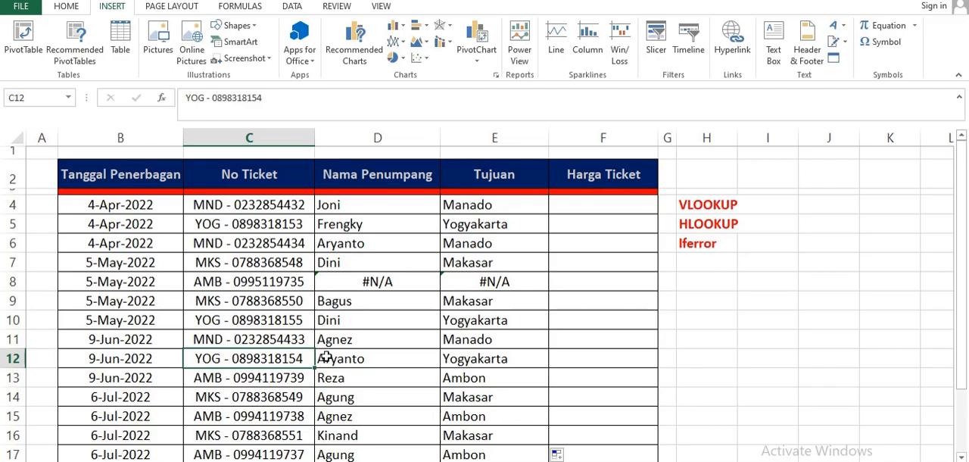
pyautogui.click(328, 357)
pyautogui.click(452, 358)
pyautogui.click(174, 460)
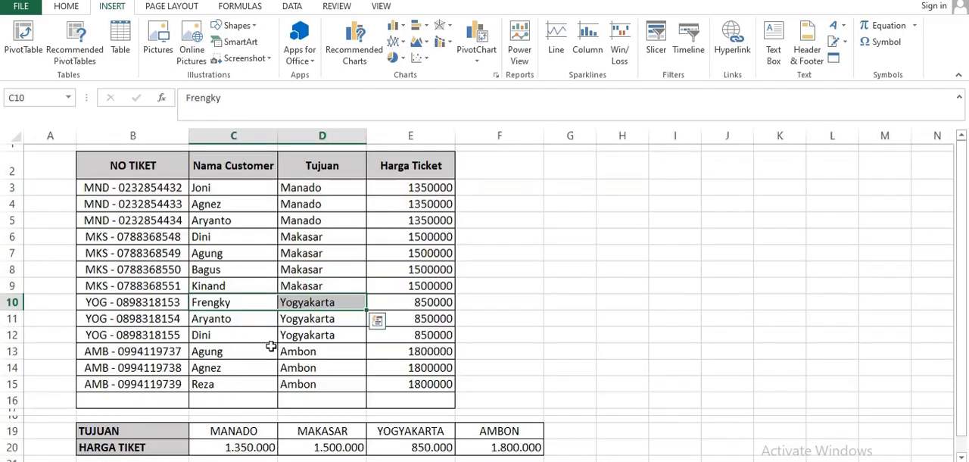
pyautogui.moveTo(227, 319); pyautogui.dragTo(309, 319)
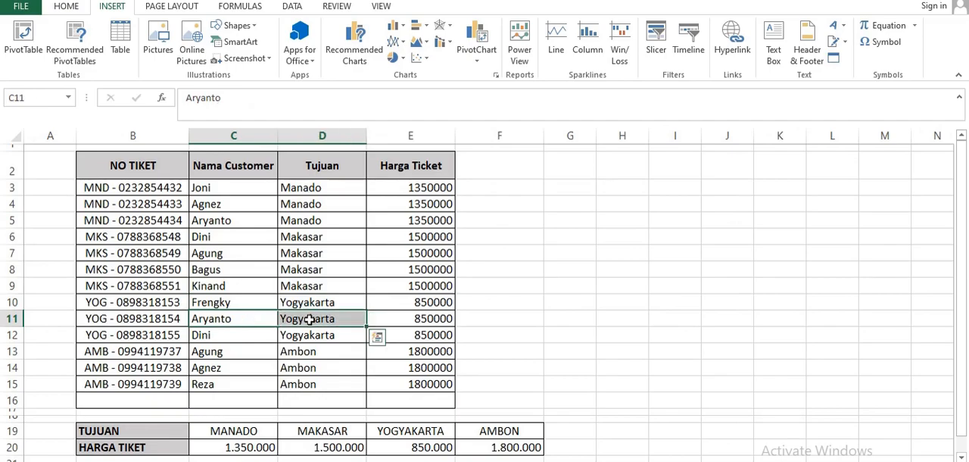
pyautogui.click(128, 460)
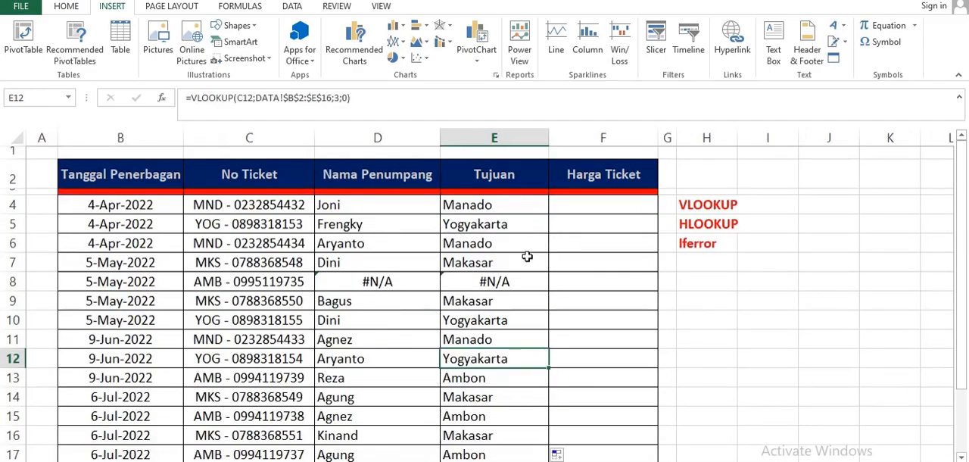
# - Check the row 8 ticket against the NO TIKET column of the DATA sheet and inspect the #N/A result in D8
pyautogui.scroll(-1, 515, 270)
pyautogui.hotkey('ctrl', 'pagedown')
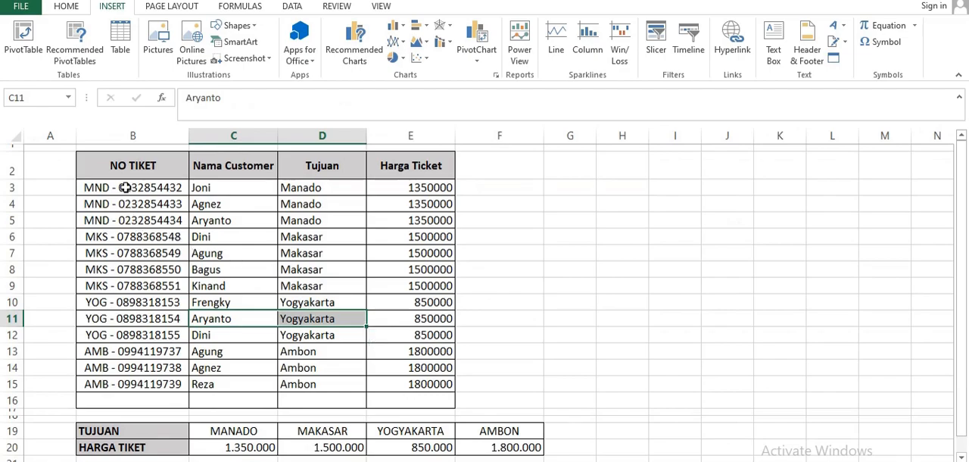
pyautogui.hotkey('ctrl', 'pageup')
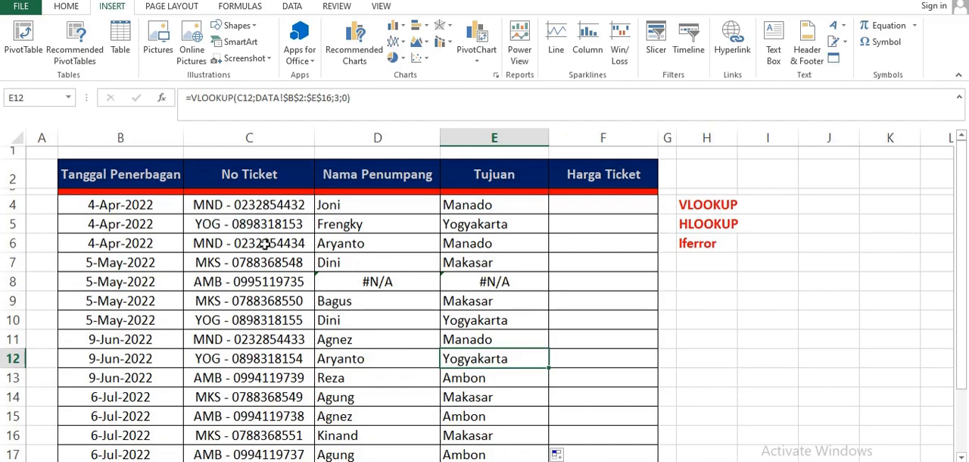
pyautogui.hotkey('ctrl', 'pagedown')
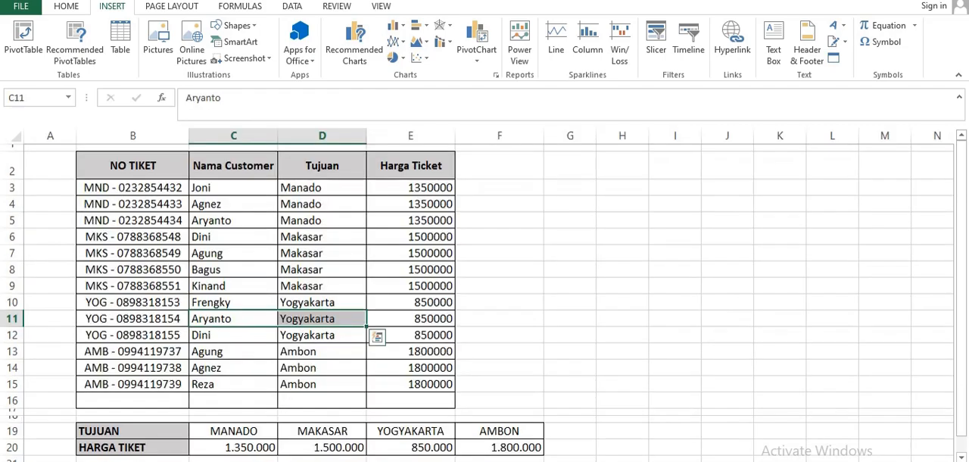
pyautogui.hotkey('ctrl', 'pageup')
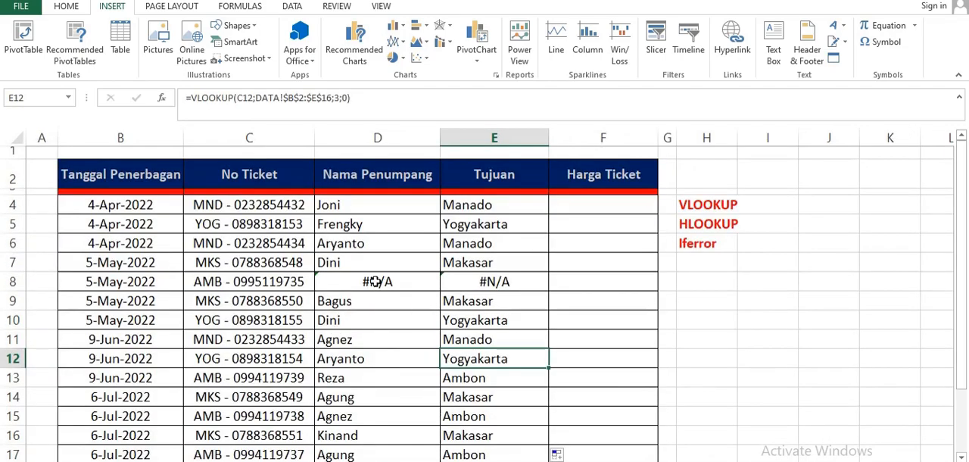
pyautogui.click(375, 282)
# - Examine the empty Harga Ticket column and the TUJUAN and HARGA TIKET price table in rows 19 and 20 of the DATA sheet
pyautogui.click(567, 181)
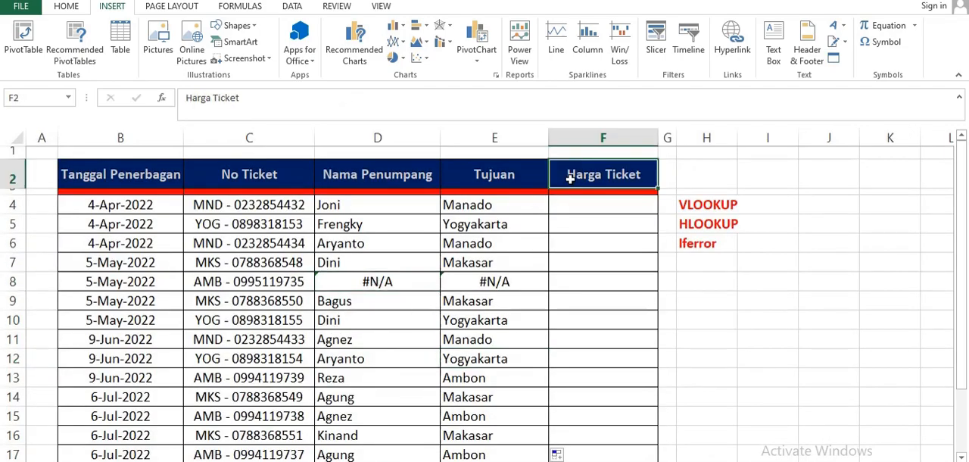
pyautogui.click(583, 205)
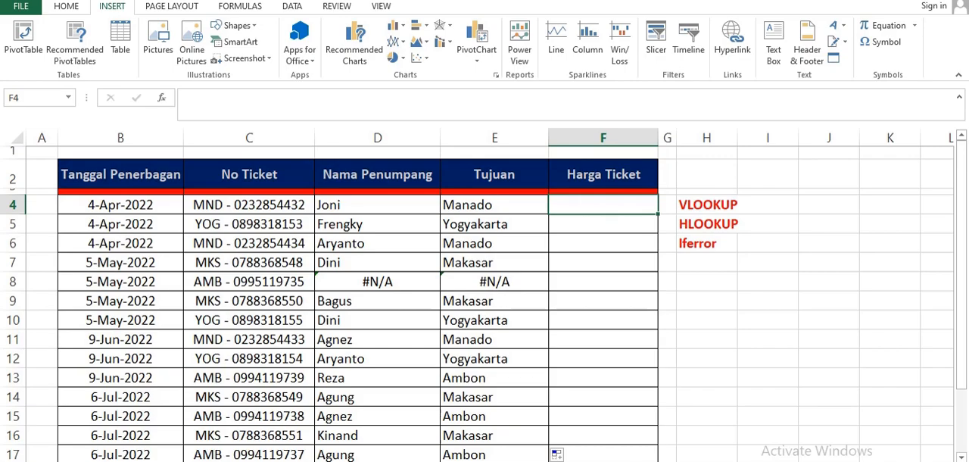
pyautogui.hotkey('ctrl', 'pagedown')
pyautogui.scroll(-1, 205, 447)
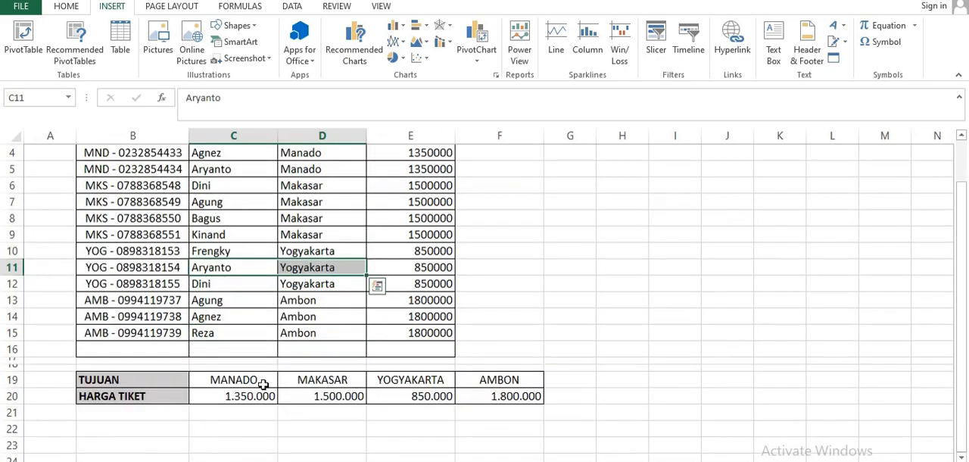
pyautogui.click(245, 396)
pyautogui.click(325, 396)
pyautogui.click(391, 395)
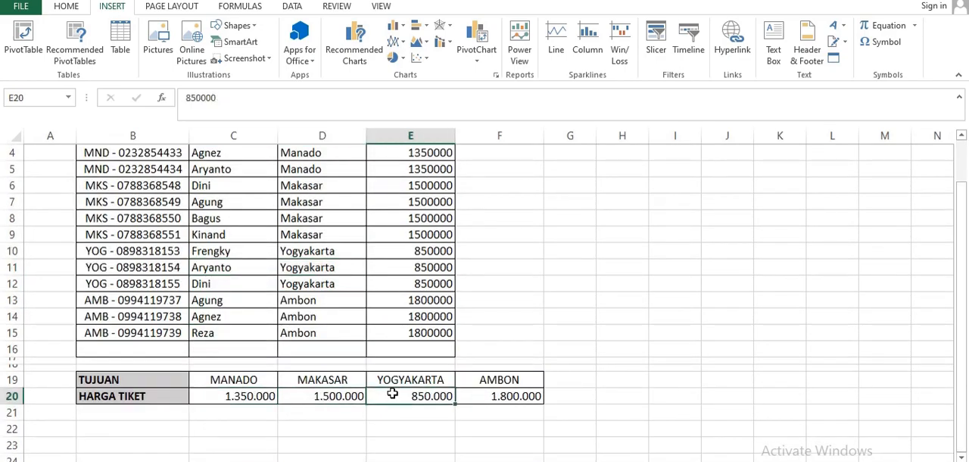
pyautogui.click(485, 396)
pyautogui.moveTo(264, 396); pyautogui.dragTo(334, 396)
pyautogui.moveTo(409, 396); pyautogui.dragTo(482, 396)
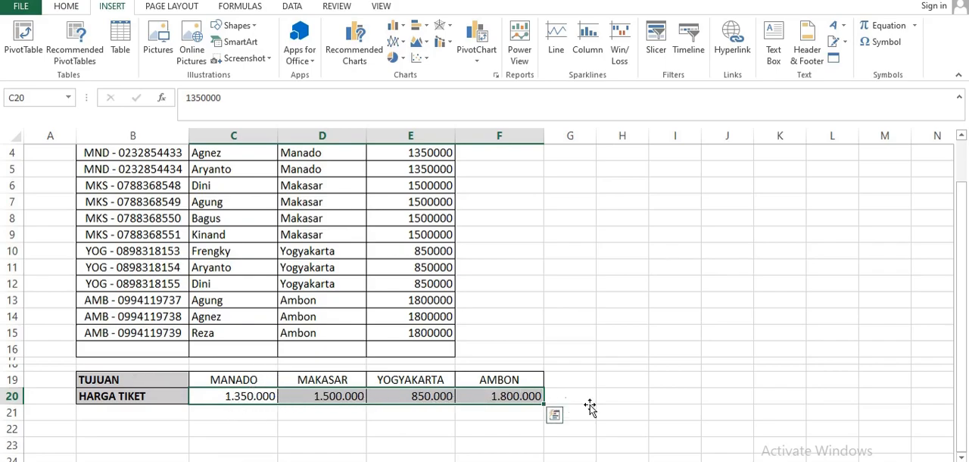
pyautogui.click(610, 333)
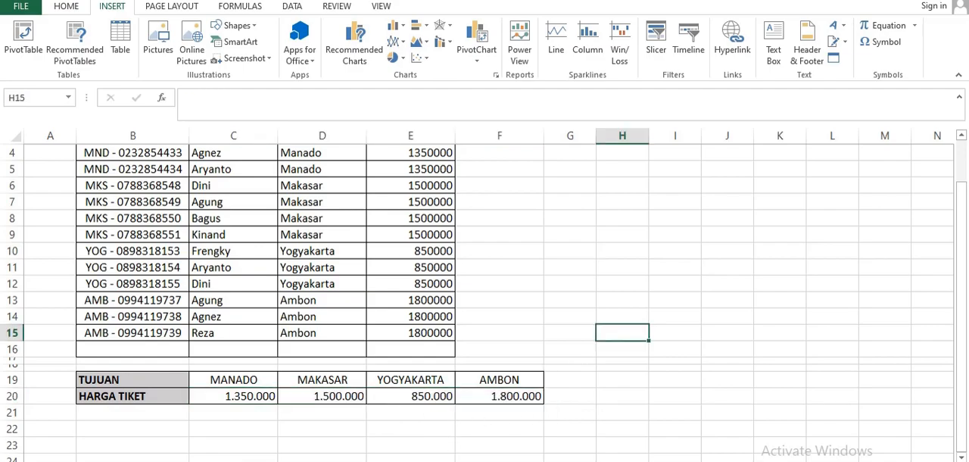
# - Enter =HLOOKUP(E4;DATA!B19:F20;2;0) in F4 to look up the first ticket's price by destination
pyautogui.click(106, 461)
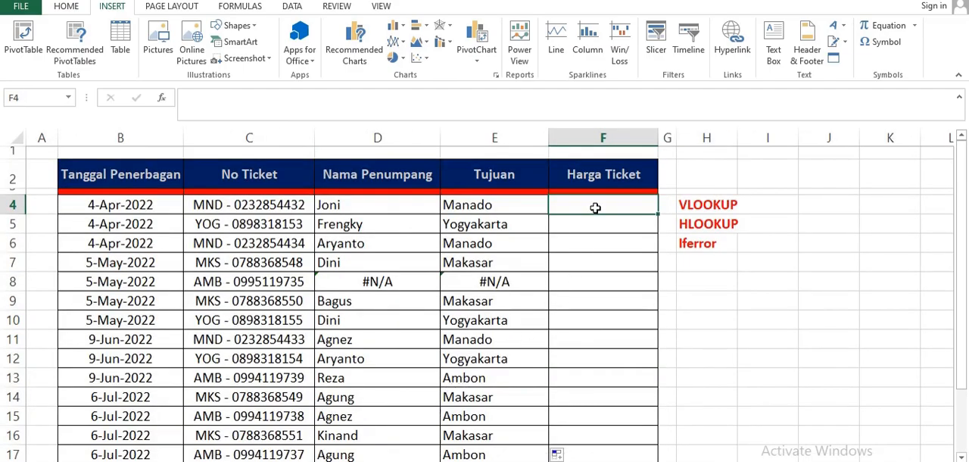
pyautogui.write('=')
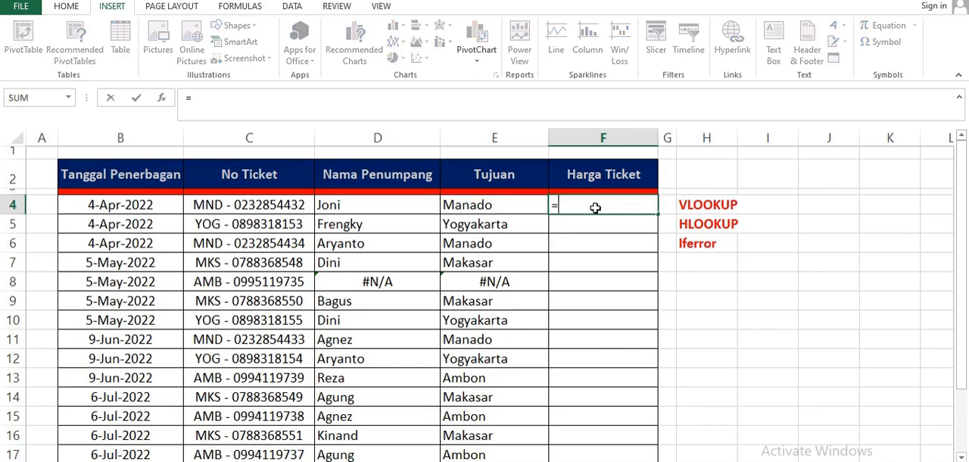
pyautogui.write('HLO')
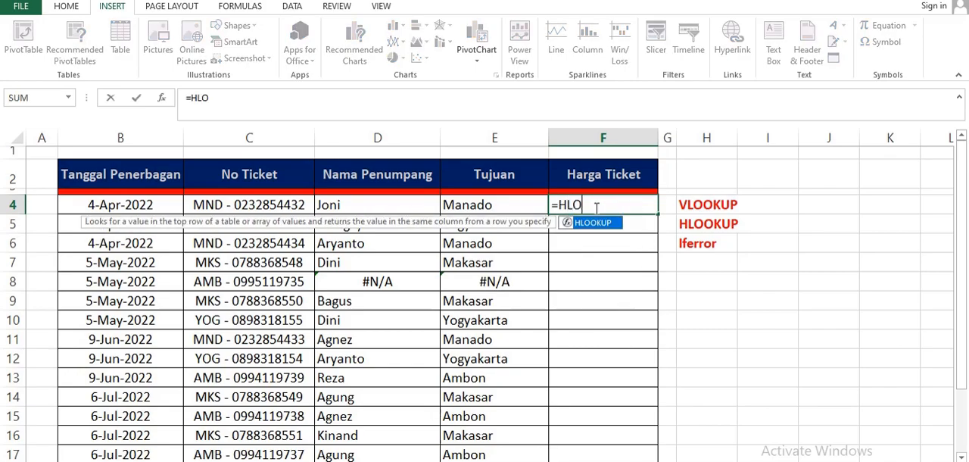
pyautogui.write('OPKUP')
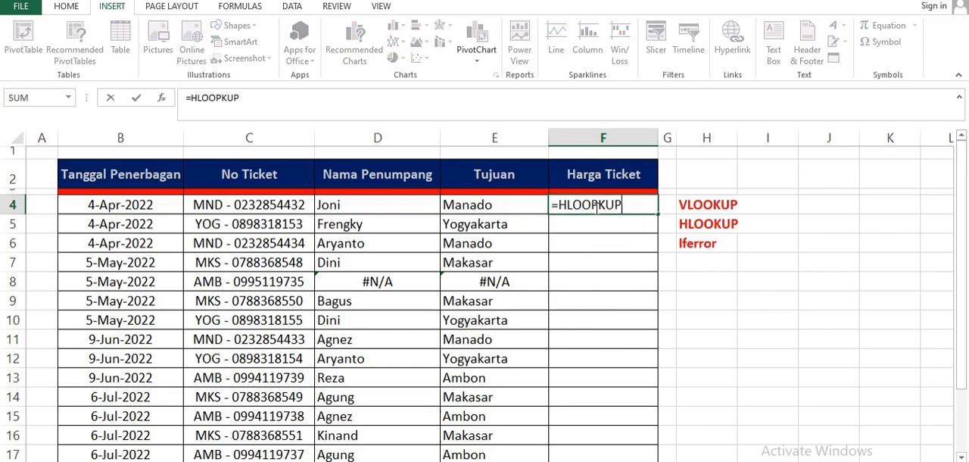
pyautogui.moveTo(590, 201); pyautogui.dragTo(599, 206)
pyautogui.press('BackSpace')
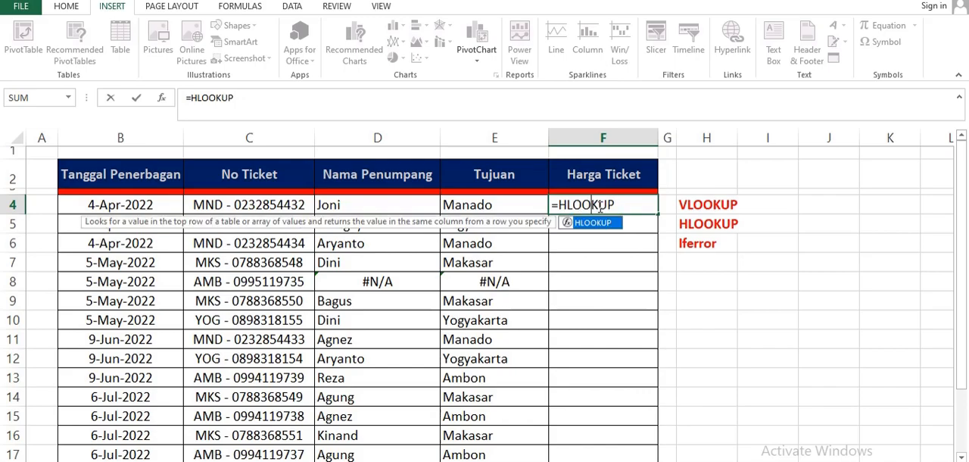
pyautogui.click(624, 202)
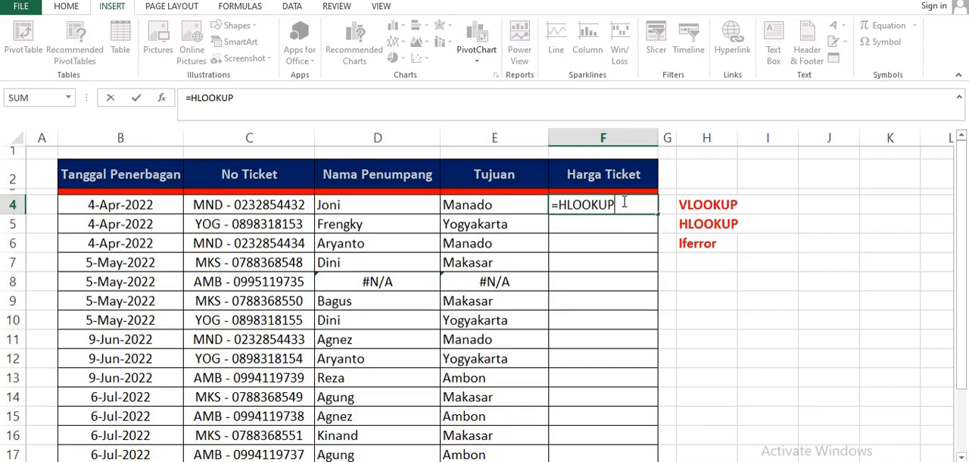
pyautogui.write('(')
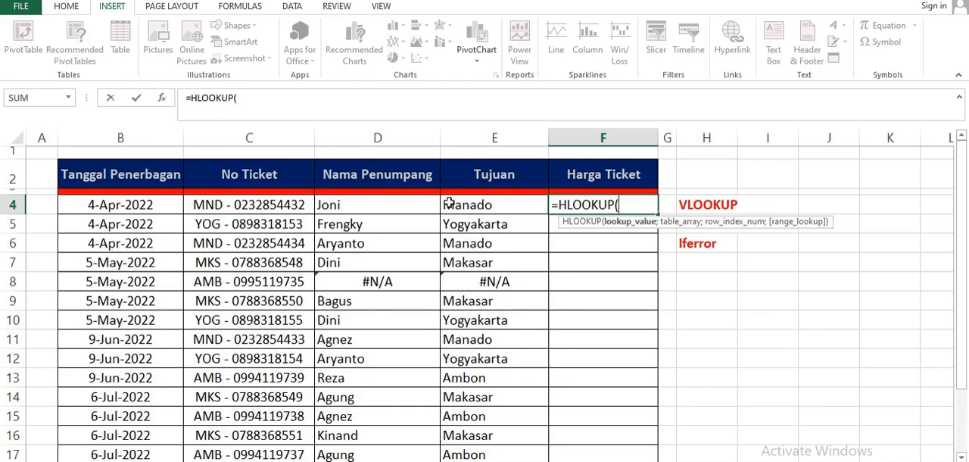
pyautogui.click(485, 206)
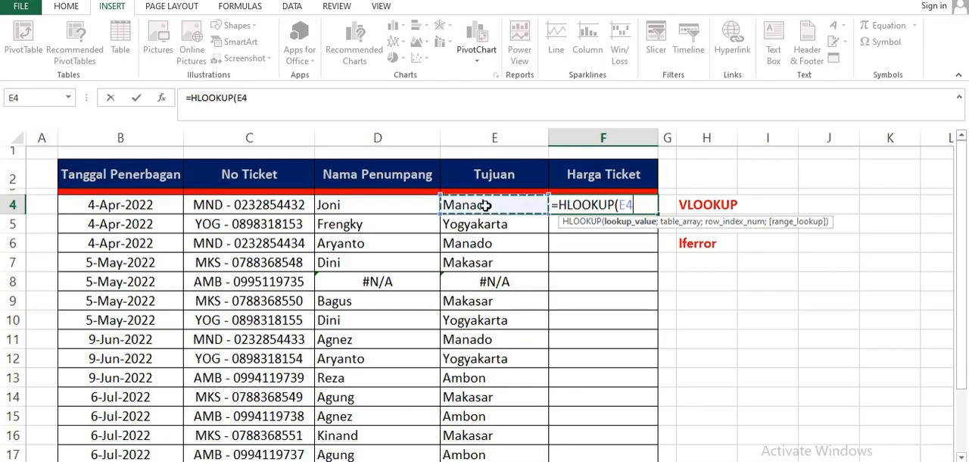
pyautogui.write(';')
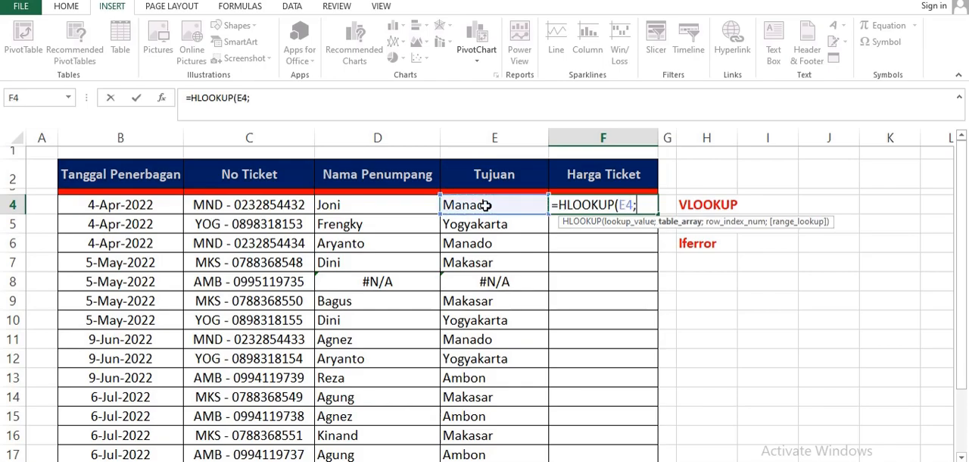
pyautogui.click(182, 461)
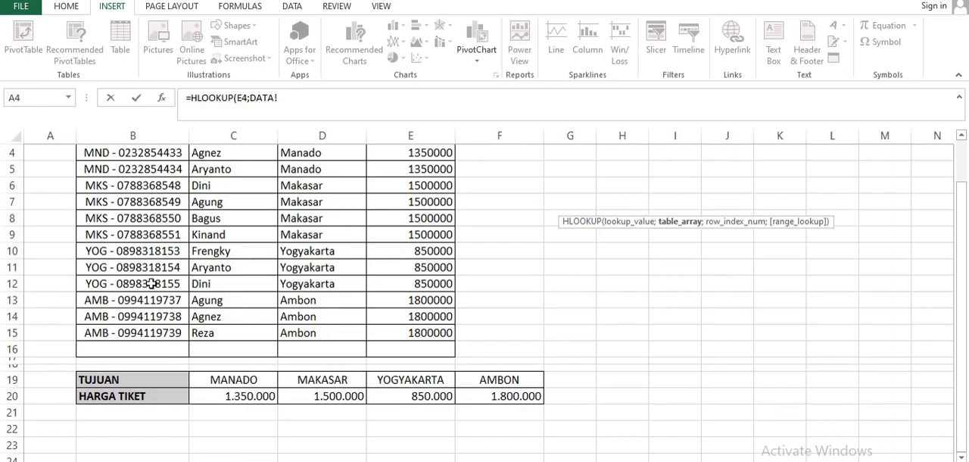
pyautogui.moveTo(110, 380); pyautogui.dragTo(535, 396)
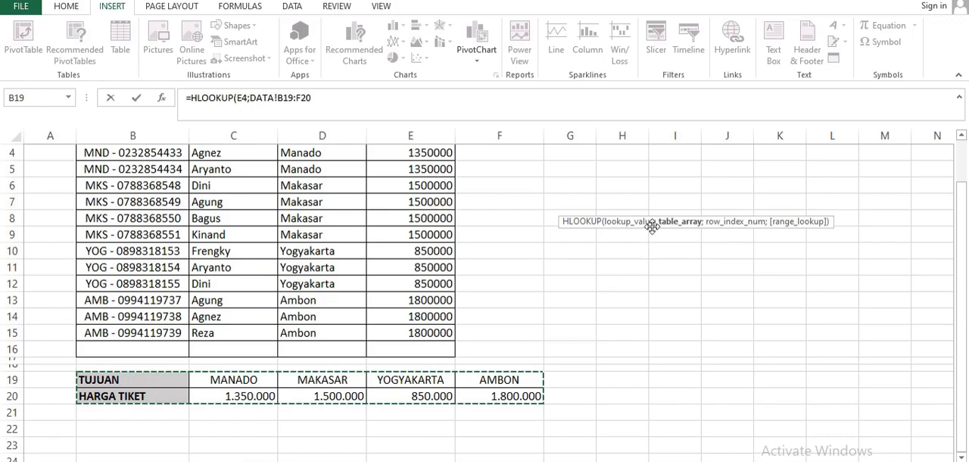
pyautogui.write(';2')
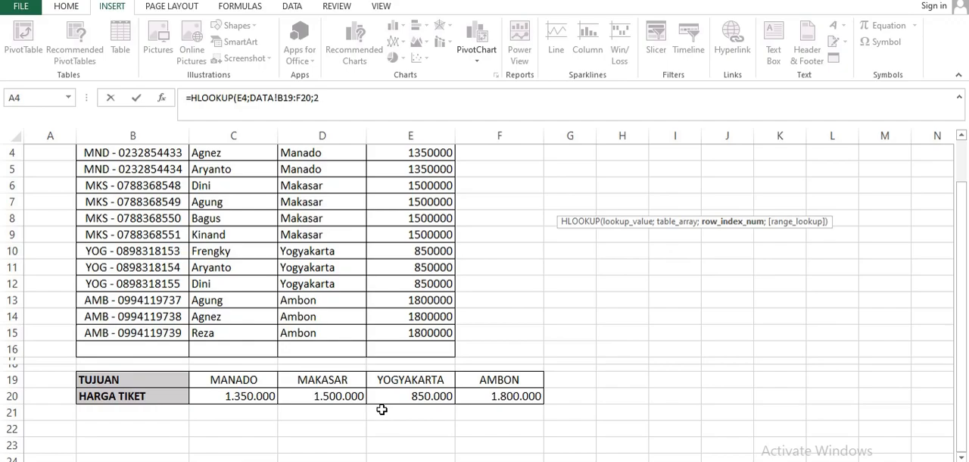
pyautogui.write(';')
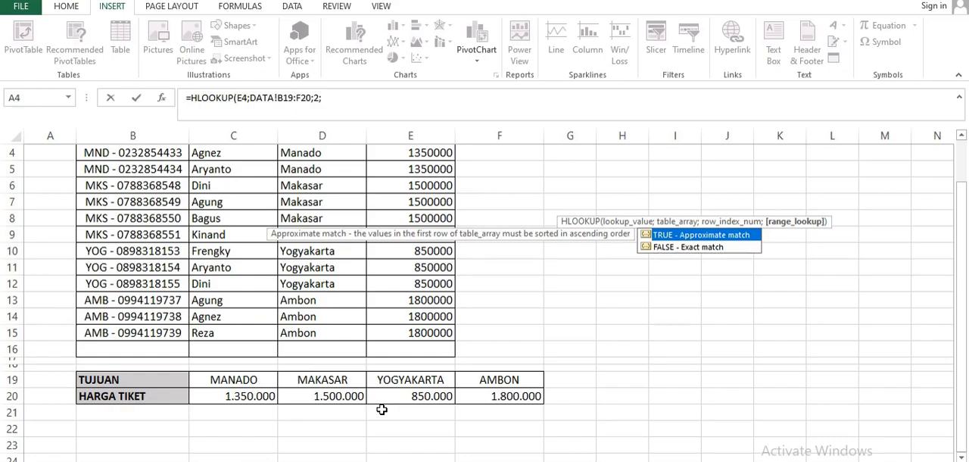
pyautogui.write('0)')
pyautogui.press('Return')
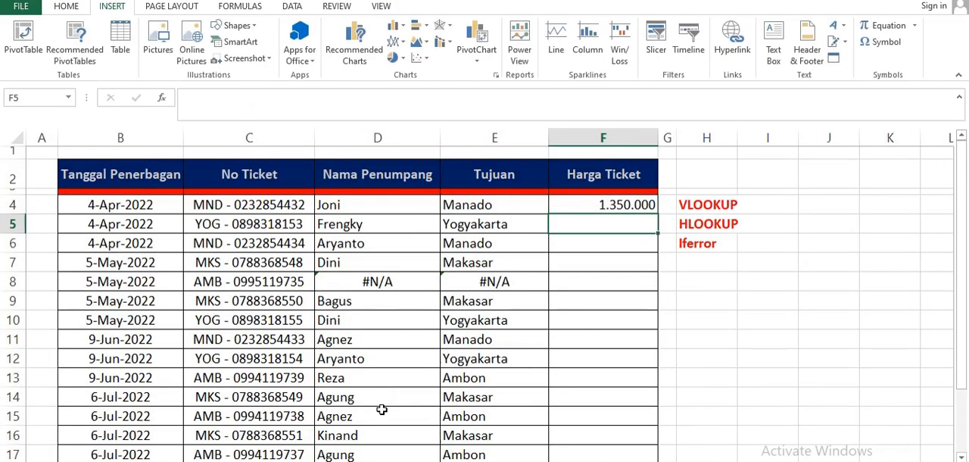
# - Check the price in F4 against the Manado entry in the DATA sheet's price table
pyautogui.click(597, 205)
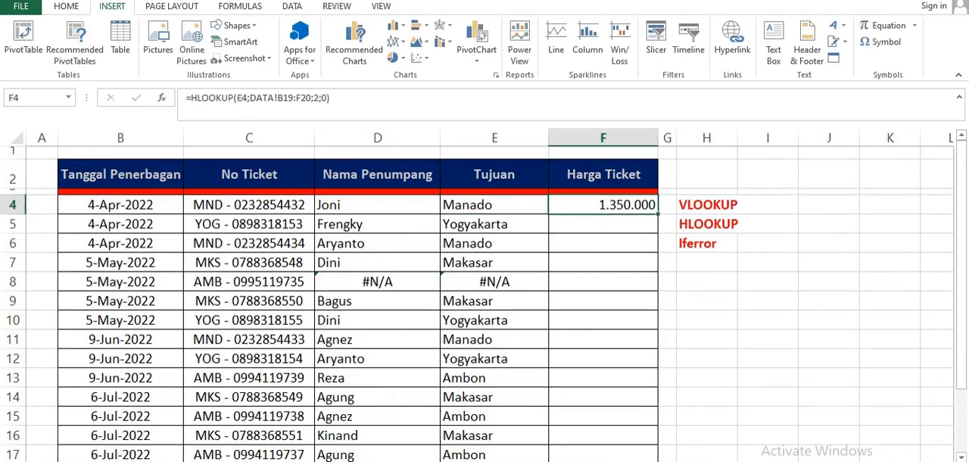
pyautogui.click(278, 460)
pyautogui.click(250, 380)
pyautogui.click(249, 395)
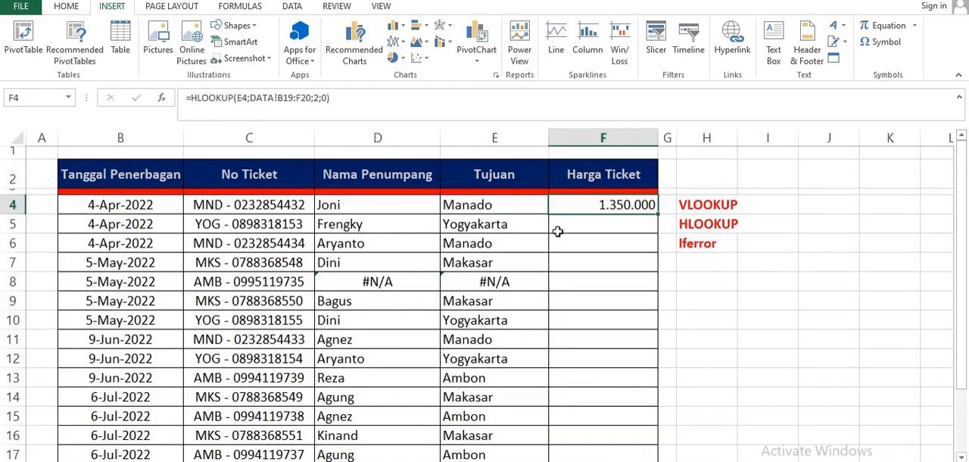
# - Make the price table range in F4's HLOOKUP formula absolute as DATA!$B$19:$F$20
pyautogui.doubleClick(581, 206)
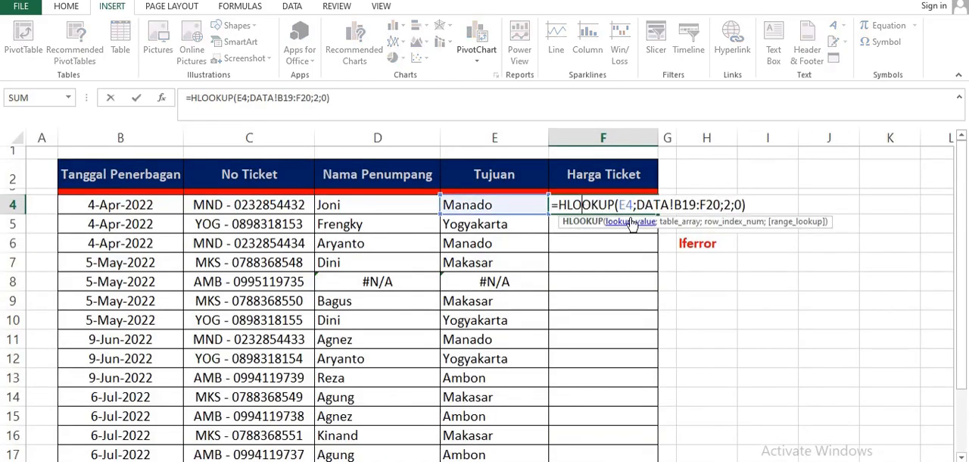
pyautogui.click(683, 205)
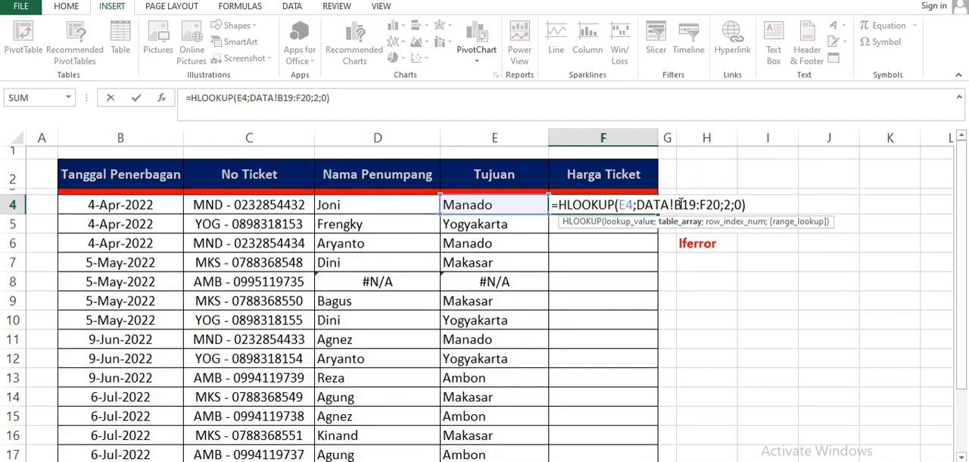
pyautogui.press('F4')
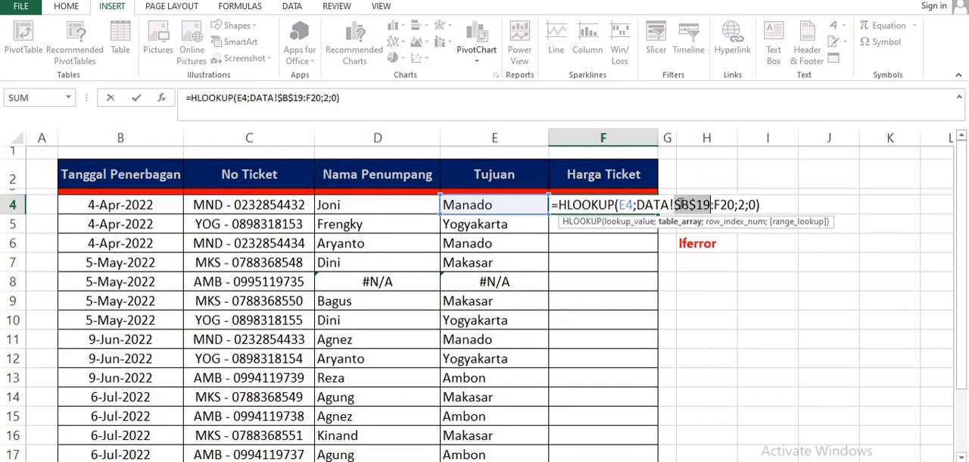
pyautogui.click(722, 206)
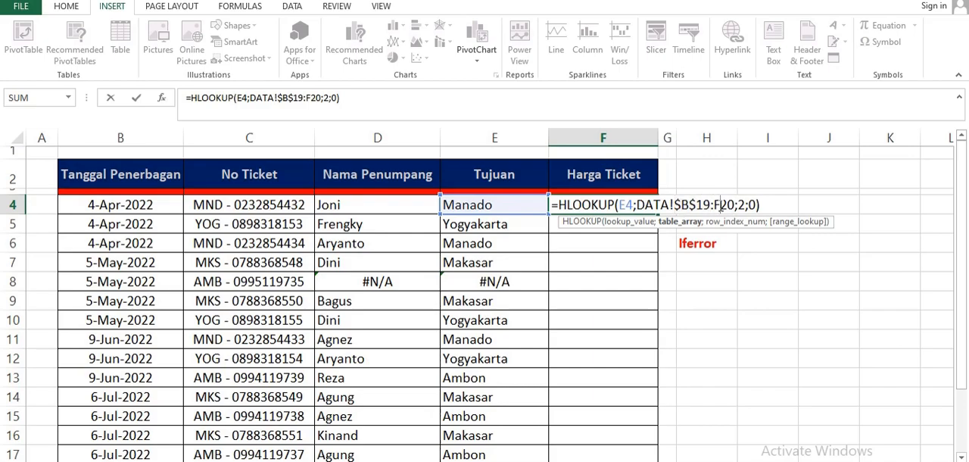
pyautogui.press('F4')
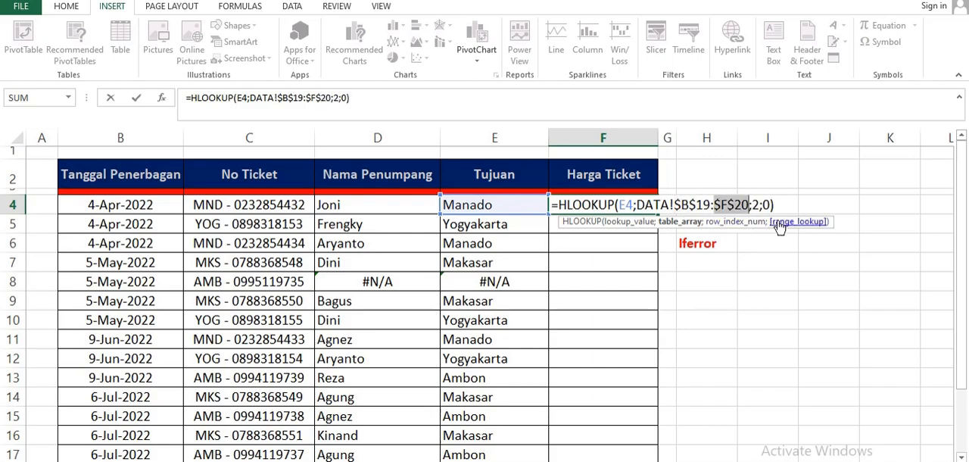
pyautogui.click(794, 205)
pyautogui.press('Return')
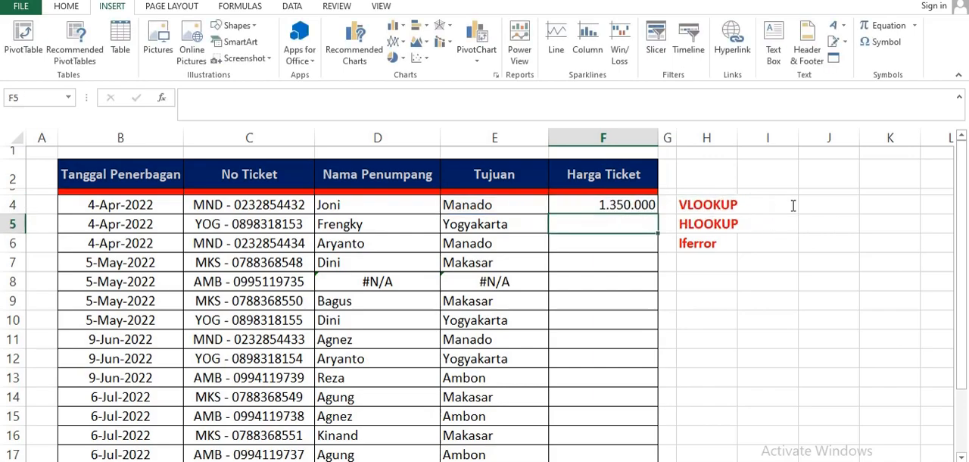
# - Copy the HLOOKUP formula from F4 down the Harga Ticket column through F17
pyautogui.click(630, 209)
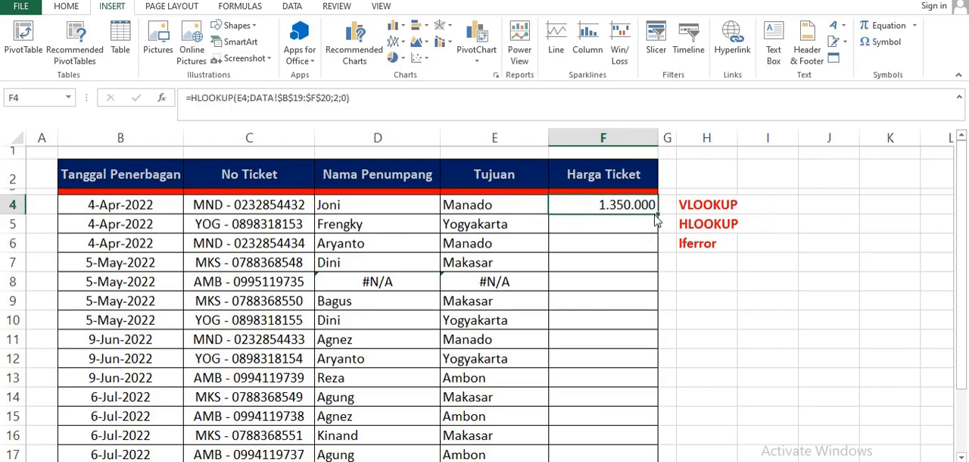
pyautogui.moveTo(657, 216); pyautogui.dragTo(620, 422)
pyautogui.click(752, 353)
pyautogui.scroll(1, 688, 308)
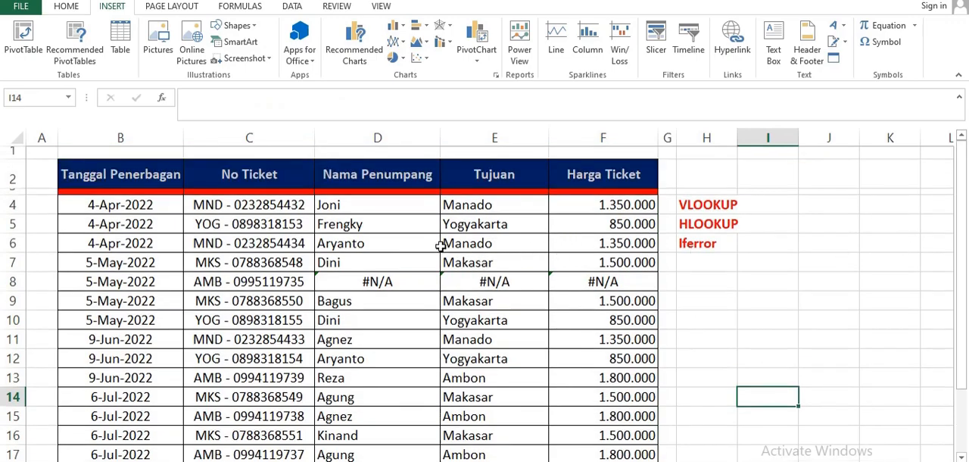
# - Check the Manado and Makasar ticket prices in rows 6 and 7, comparing Makasar with the DATA sheet's price table
pyautogui.click(475, 240)
pyautogui.click(609, 244)
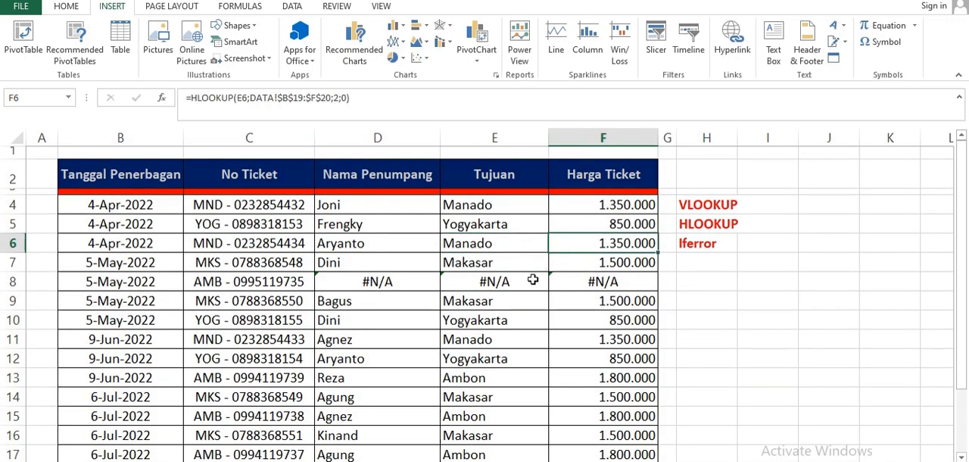
pyautogui.click(462, 259)
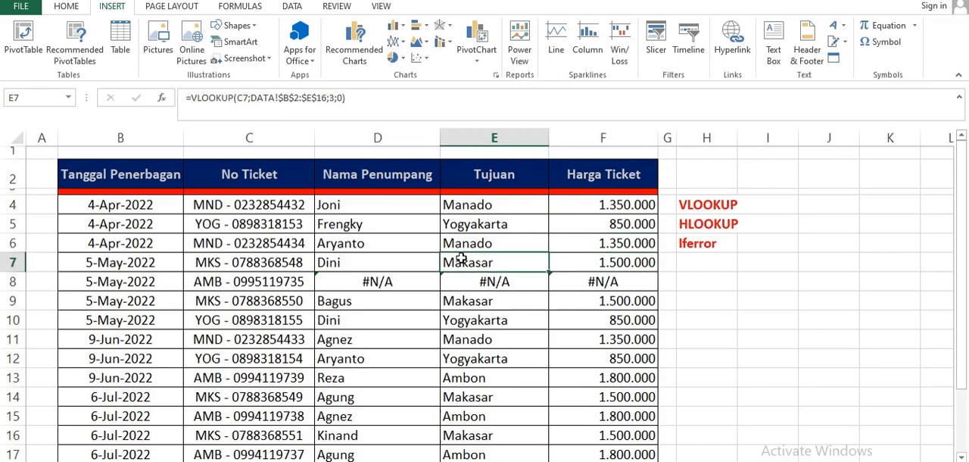
pyautogui.click(629, 263)
pyautogui.click(152, 461)
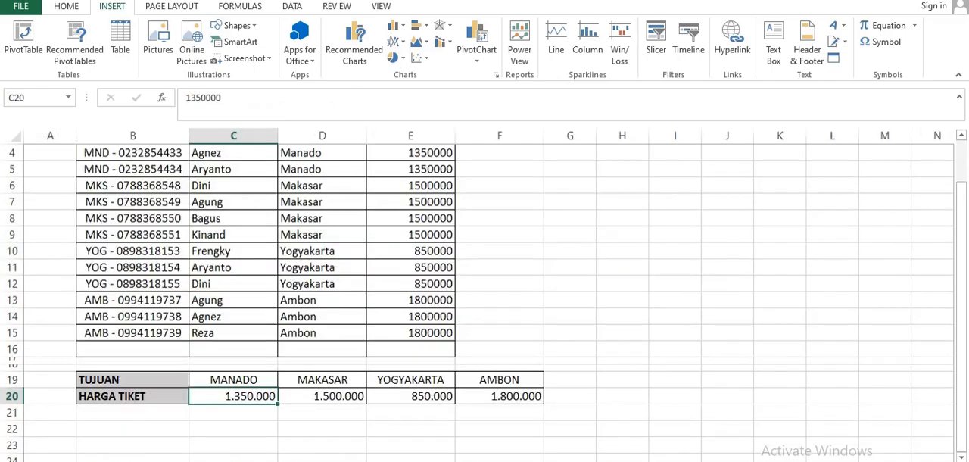
pyautogui.click(345, 394)
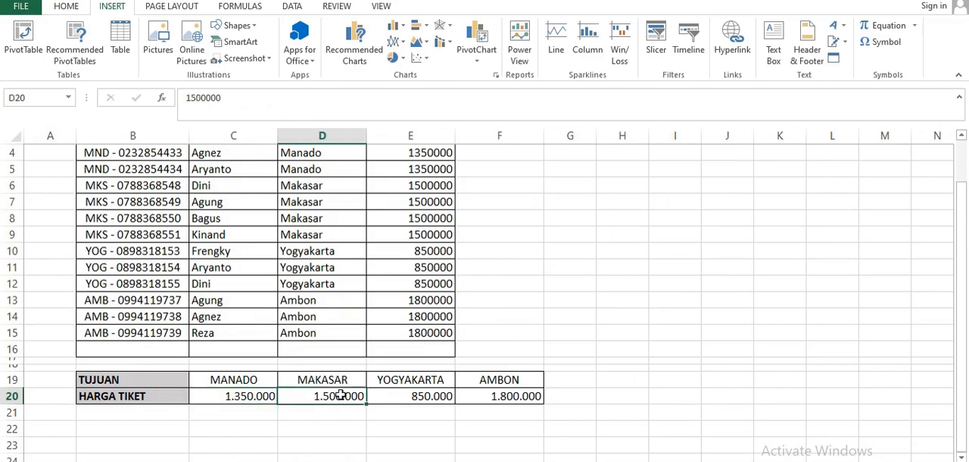
pyautogui.click(91, 461)
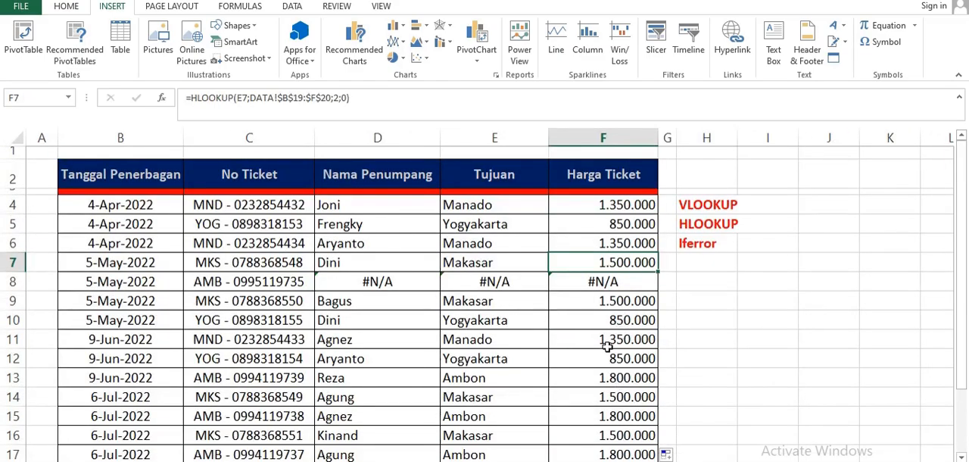
# - Check the Ambon ticket price in F13 against the Ambon entries and price table on the DATA sheet
pyautogui.click(618, 383)
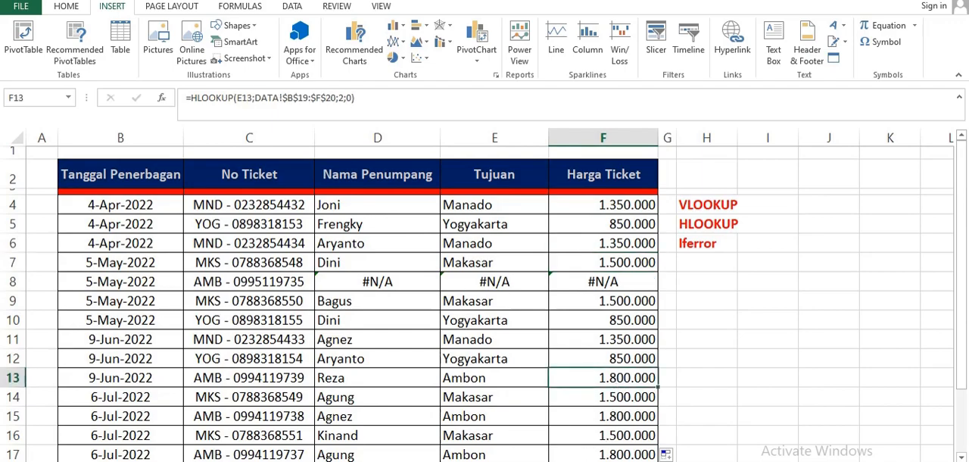
pyautogui.click(137, 460)
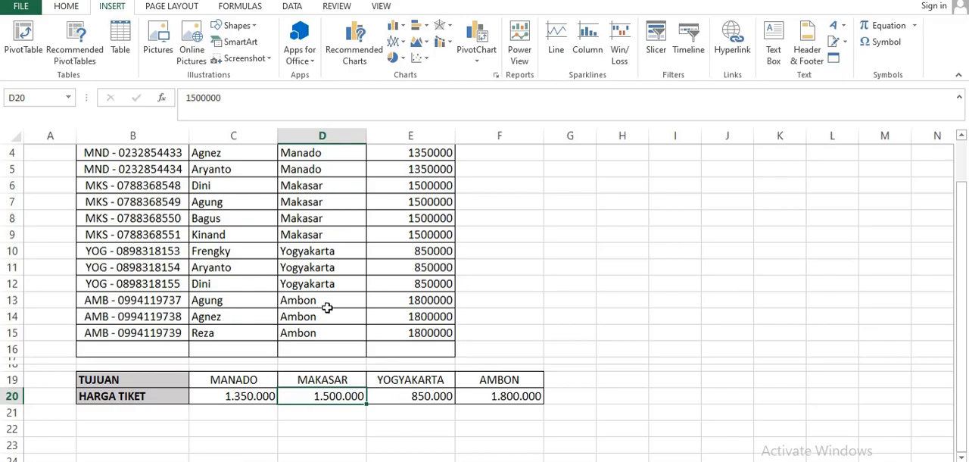
pyautogui.click(443, 300)
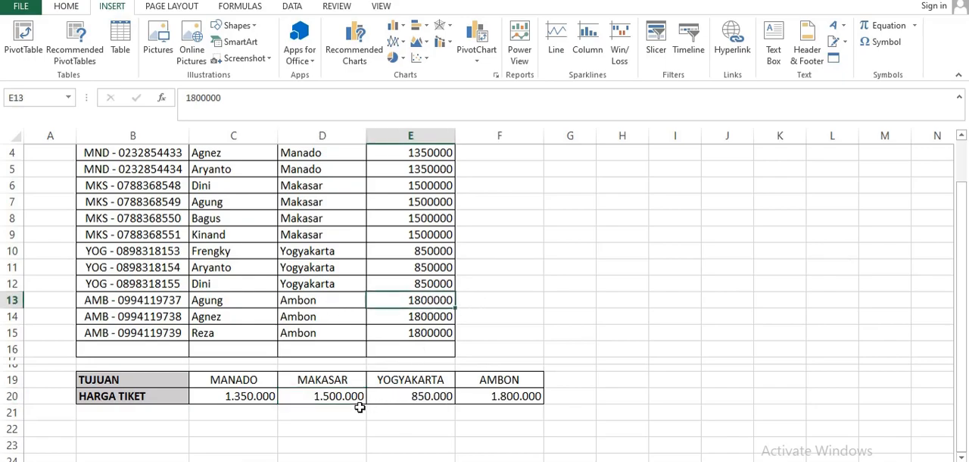
pyautogui.click(522, 380)
pyautogui.click(522, 397)
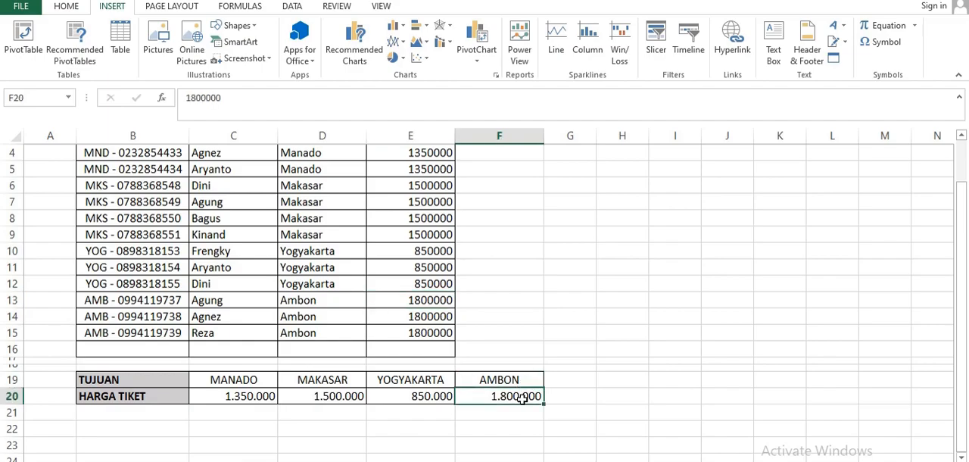
pyautogui.scroll(1, 561, 358)
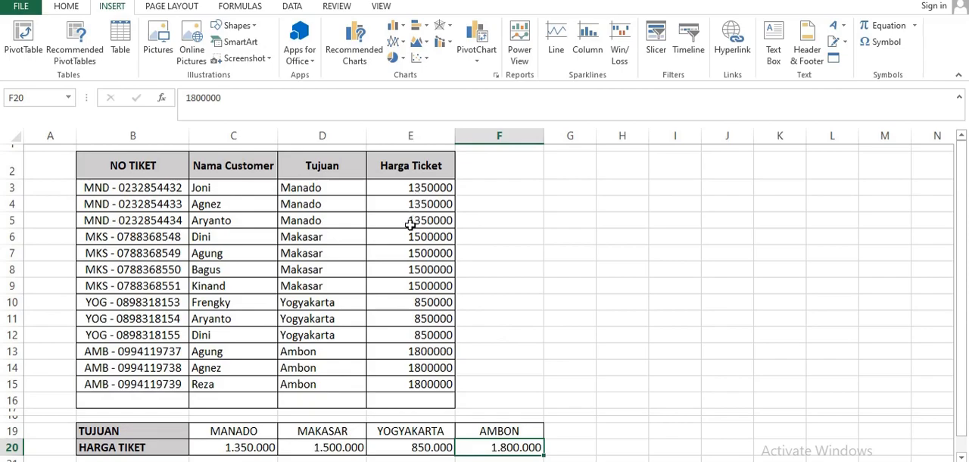
pyautogui.scroll(-1, 546, 302)
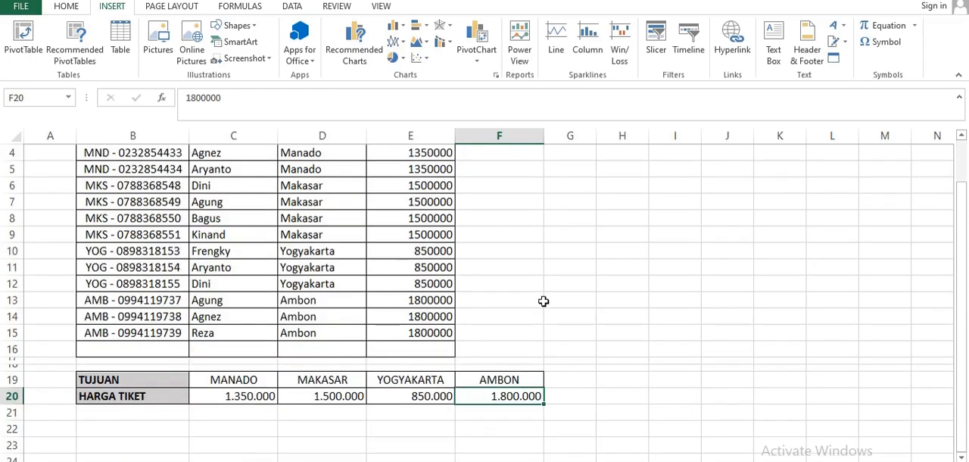
pyautogui.hotkey('ctrl', 'pageup')
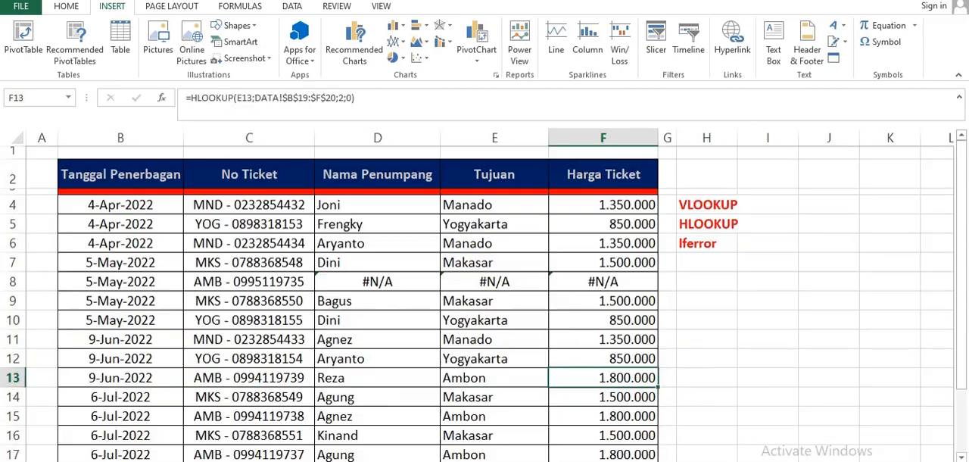
# - Review the filled ticket table and inspect the lookup formulas behind the #N/A errors in D8, E8 and F8
pyautogui.click(732, 315)
pyautogui.scroll(-3, 731, 314)
pyautogui.scroll(3, 732, 314)
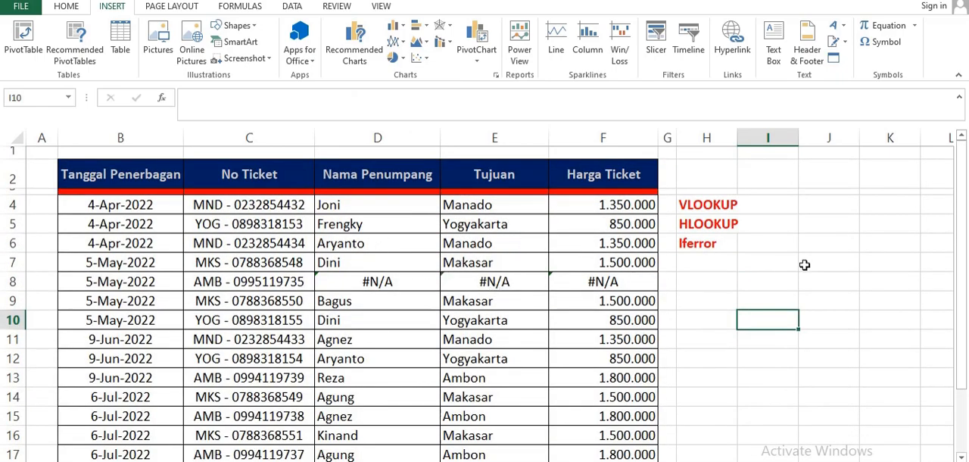
pyautogui.click(357, 285)
pyautogui.click(473, 282)
pyautogui.click(591, 280)
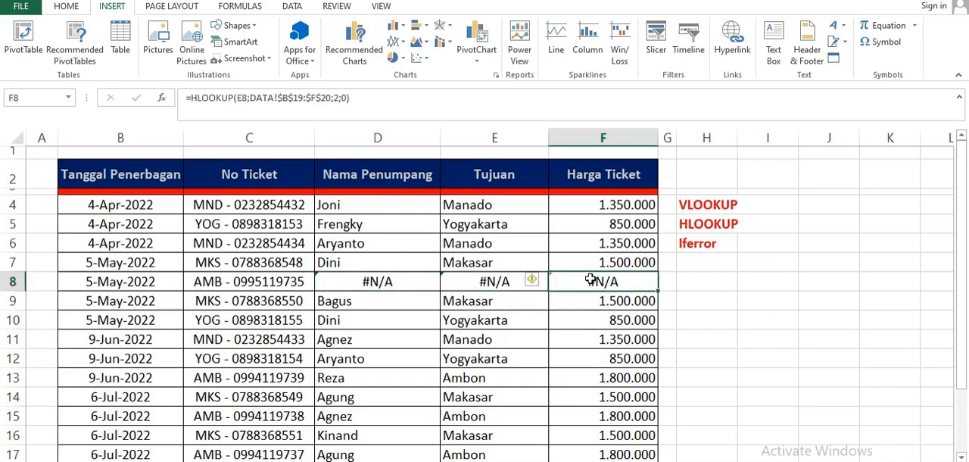
pyautogui.click(402, 280)
pyautogui.scroll(-2, 405, 282)
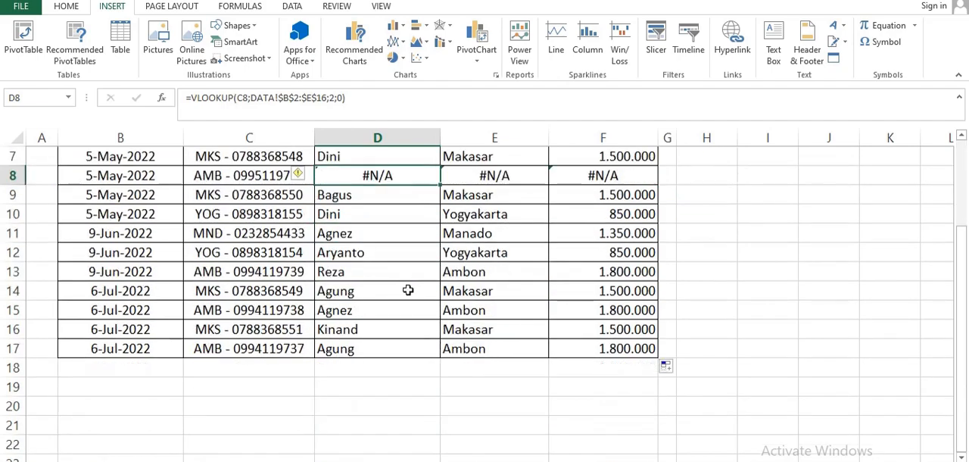
pyautogui.scroll(2, 408, 290)
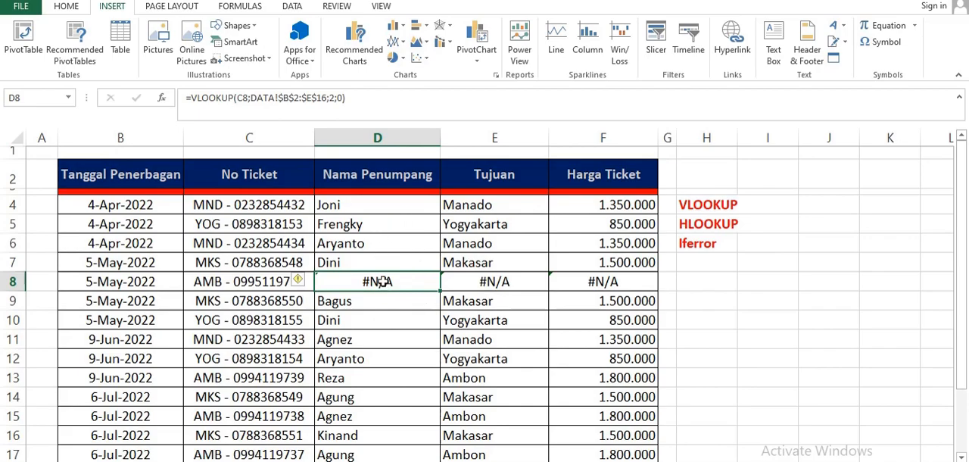
pyautogui.click(718, 297)
pyautogui.click(397, 283)
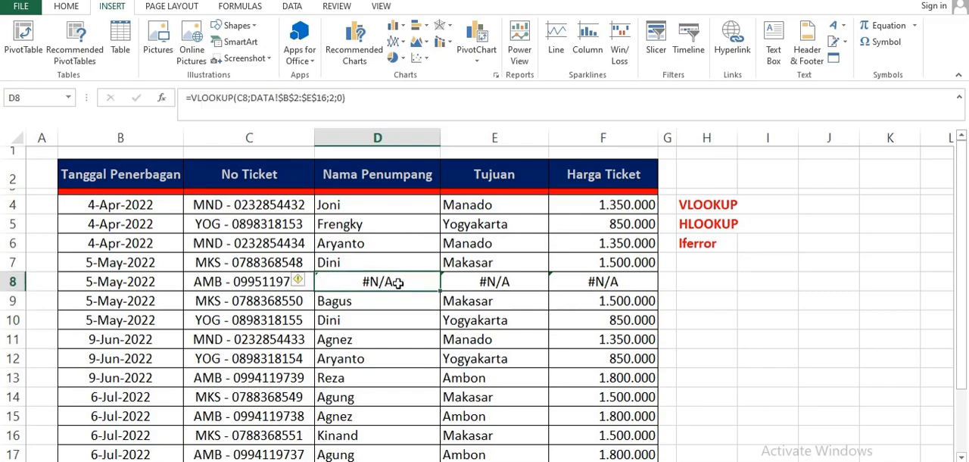
pyautogui.click(493, 283)
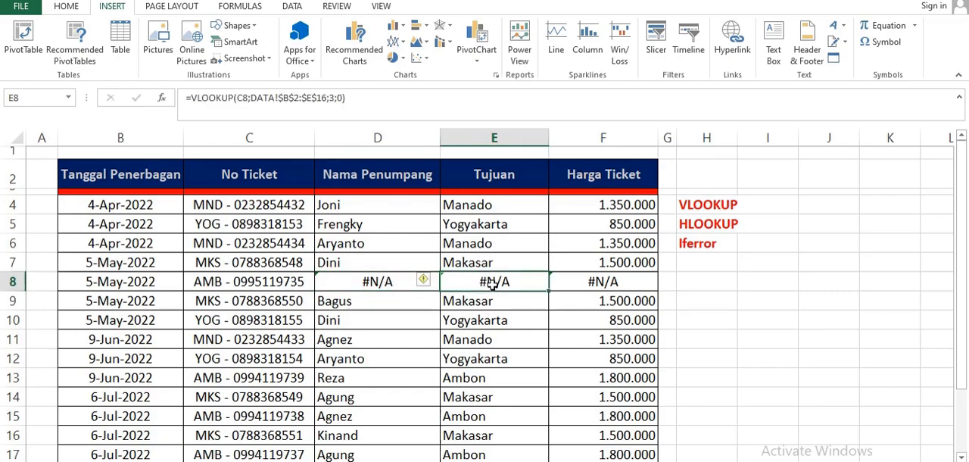
pyautogui.click(595, 283)
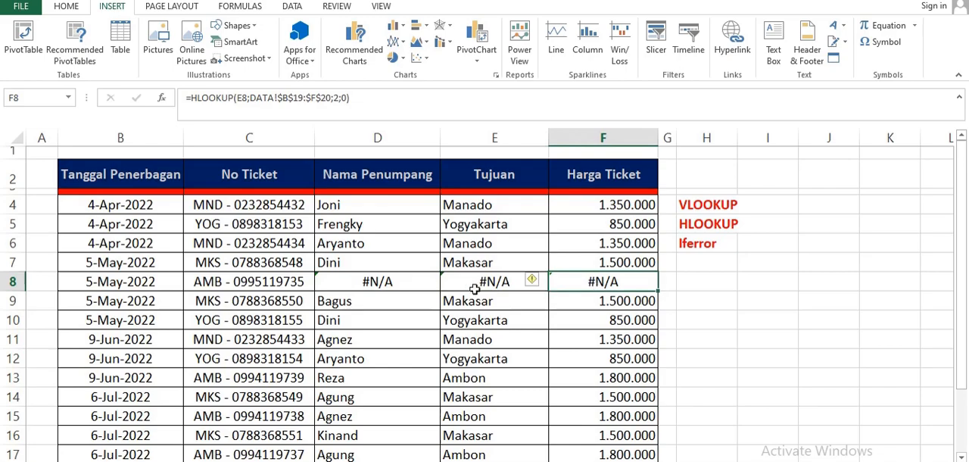
pyautogui.click(391, 280)
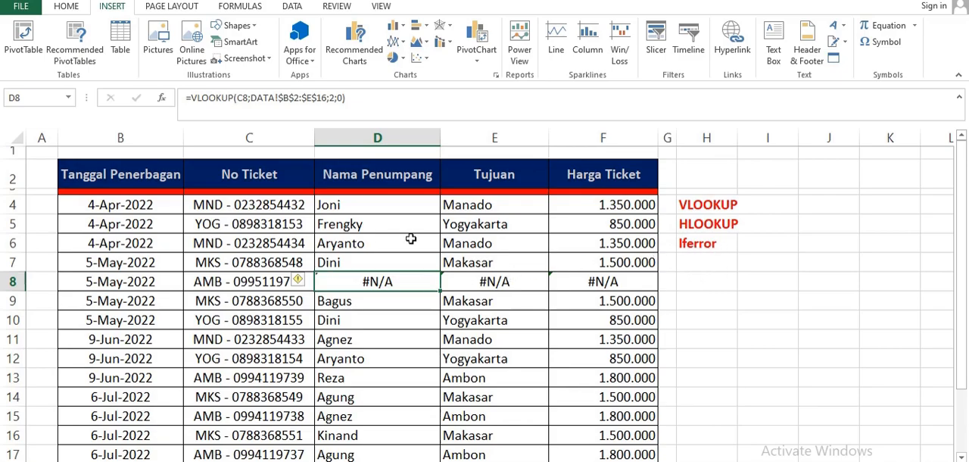
# - Wrap D4's lookup in IFERROR with a fallback text: =IFERROR(VLOOKUP(C4;DATA!$B$2:$E$16;2;0);"TIDAK ADA")
pyautogui.click(323, 204)
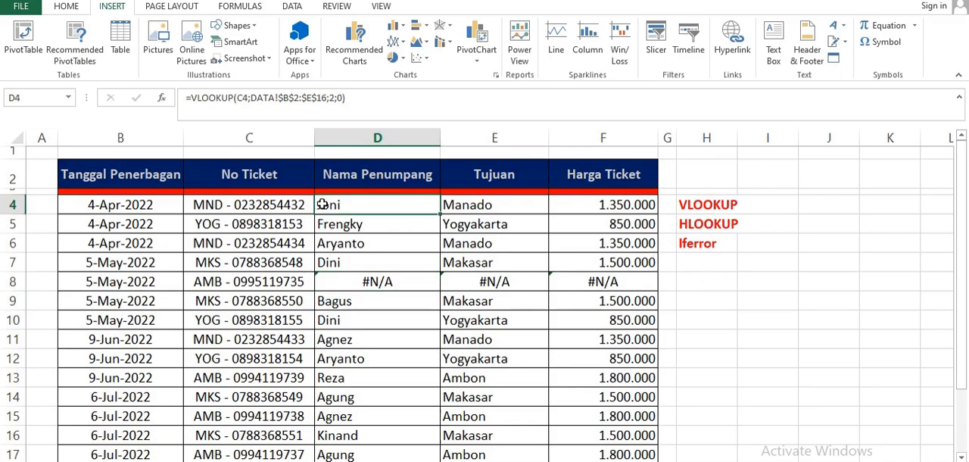
pyautogui.doubleClick(338, 205)
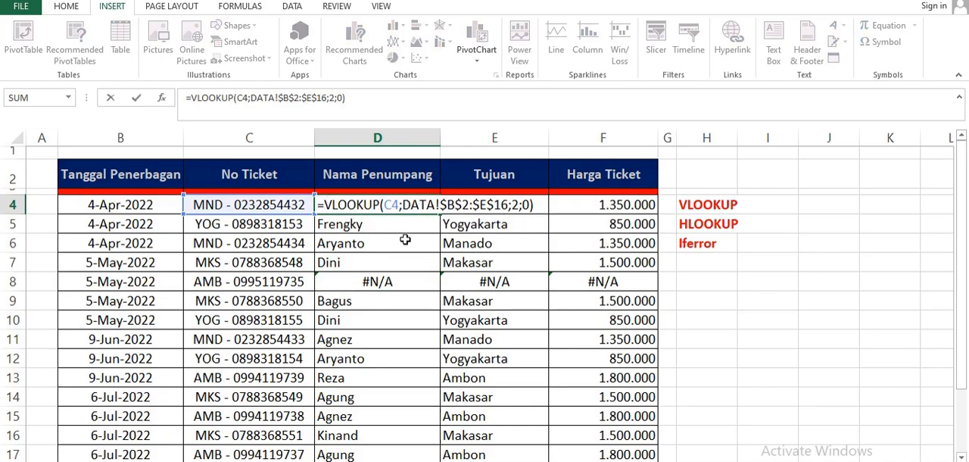
pyautogui.write('IFERROR')
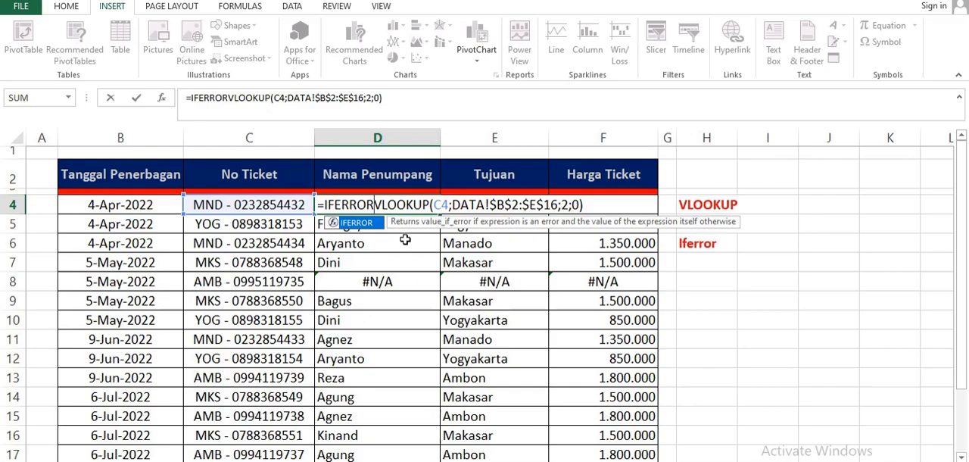
pyautogui.write('(')
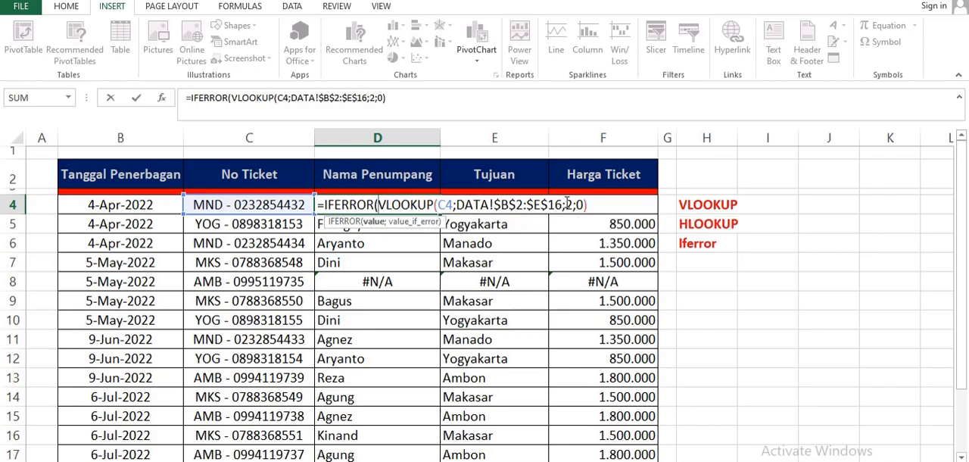
pyautogui.click(595, 205)
pyautogui.write(';')
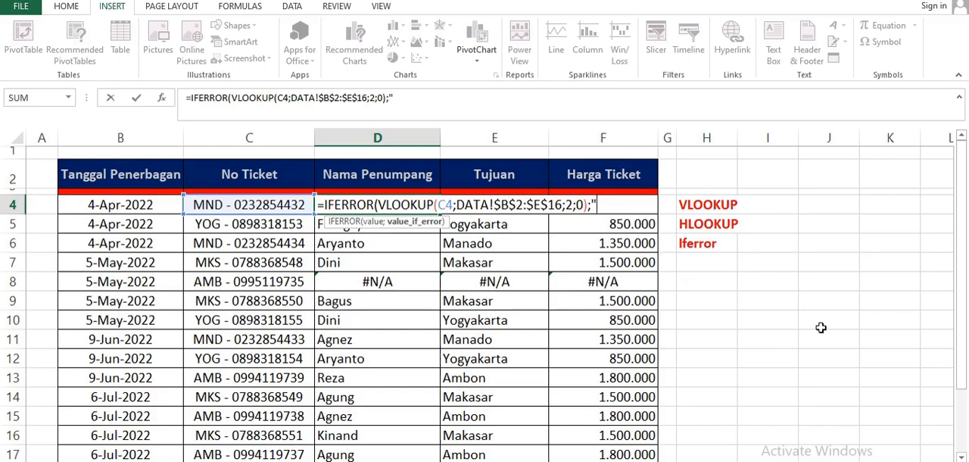
pyautogui.write('TIDAK ADA')
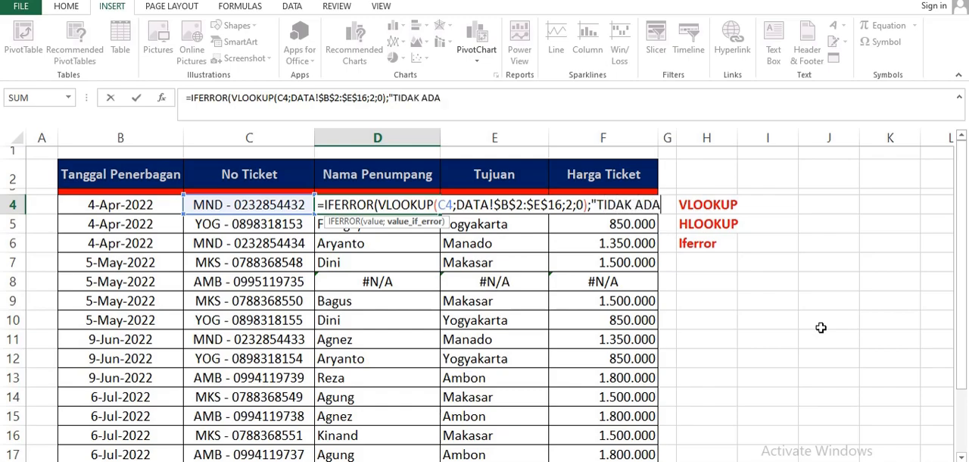
pyautogui.write('")')
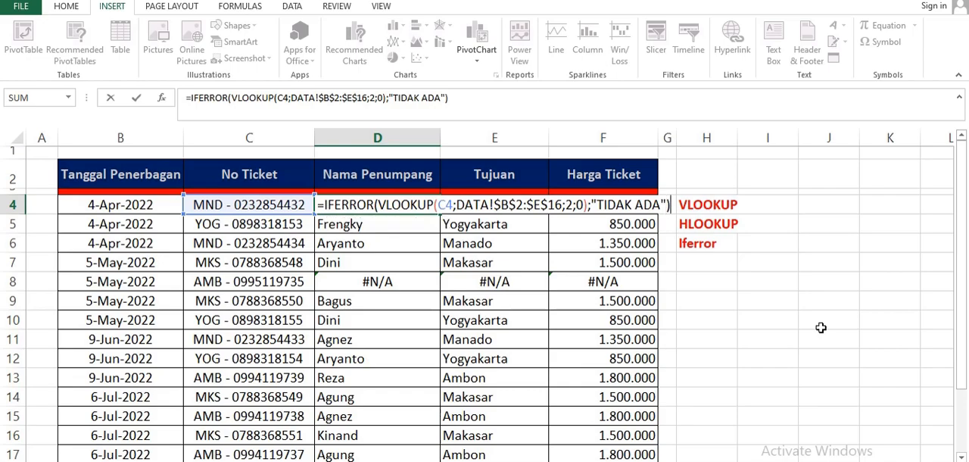
pyautogui.press('Return')
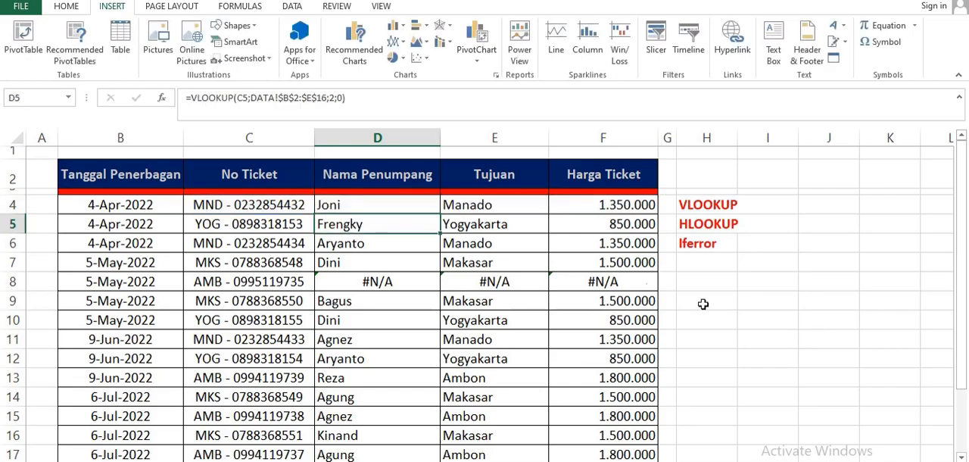
# - Fill D4's IFERROR formula down through D17 and check the fallback text in D8
pyautogui.click(365, 206)
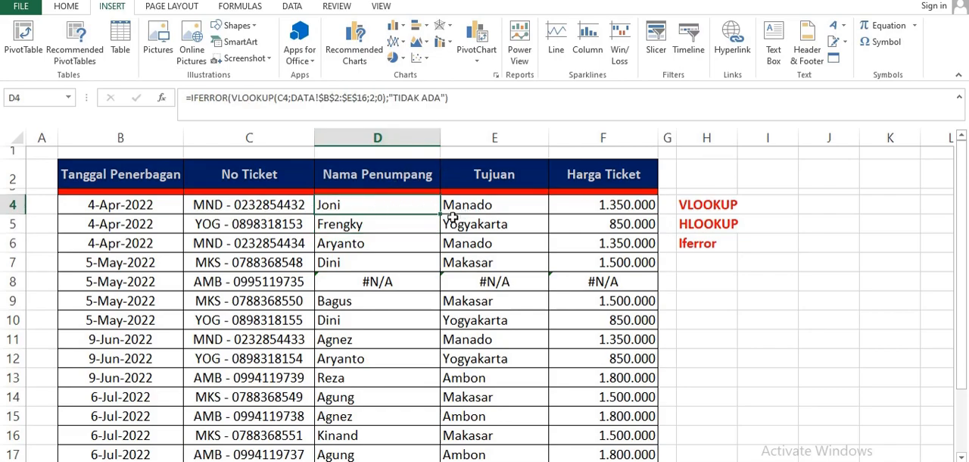
pyautogui.moveTo(440, 214); pyautogui.dragTo(420, 361)
pyautogui.scroll(2, 422, 362)
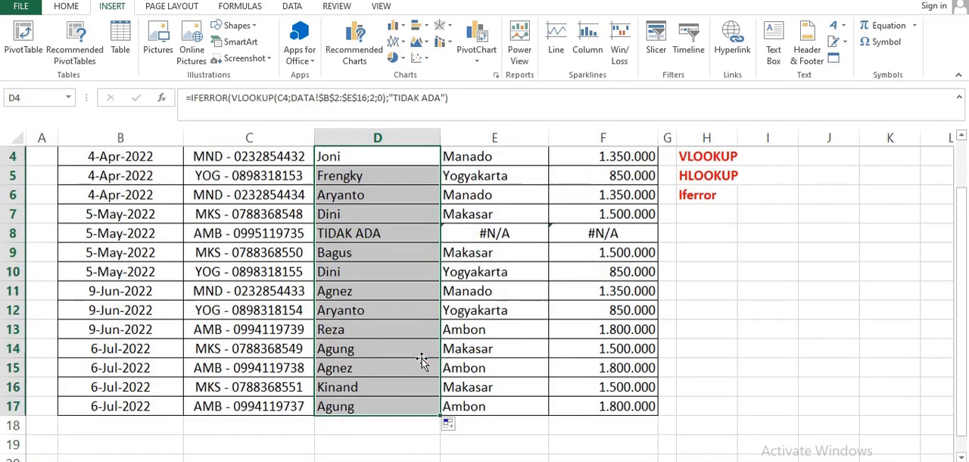
pyautogui.click(374, 281)
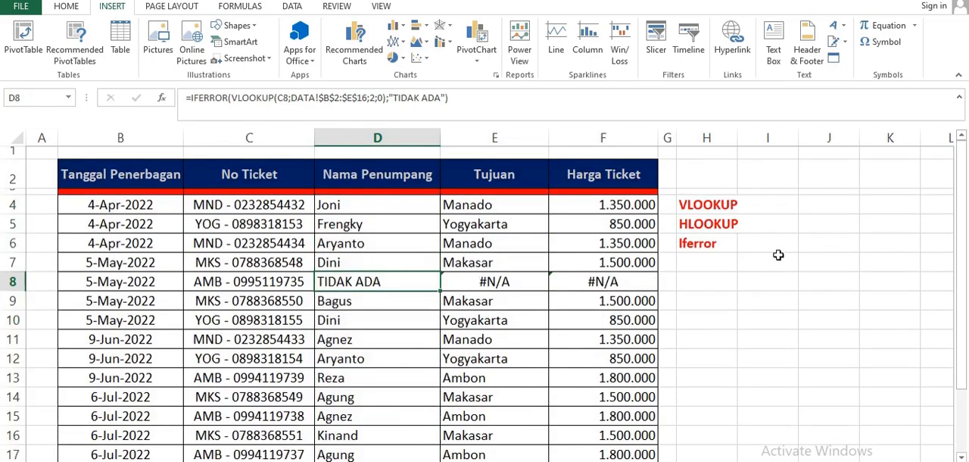
pyautogui.click(350, 309)
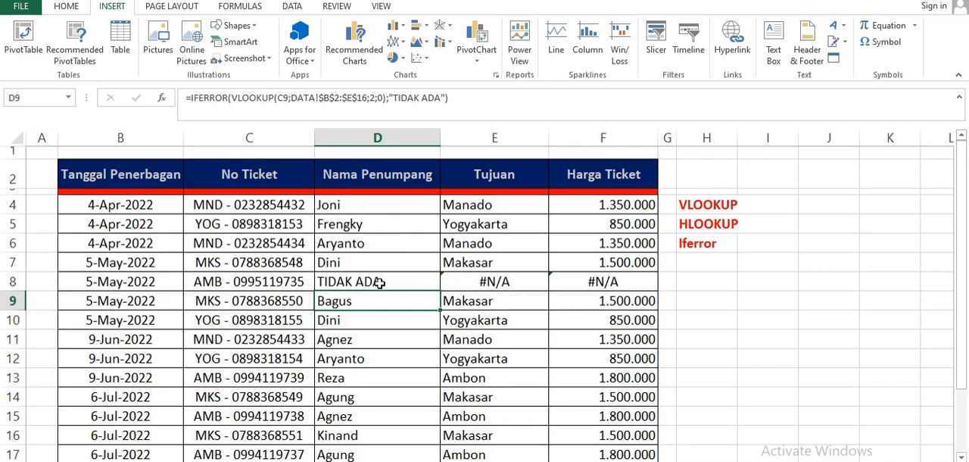
# - Change the IFERROR fallback text in D4's formula to "-"
pyautogui.doubleClick(346, 205)
pyautogui.click(624, 205)
pyautogui.moveTo(598, 206); pyautogui.dragTo(663, 205)
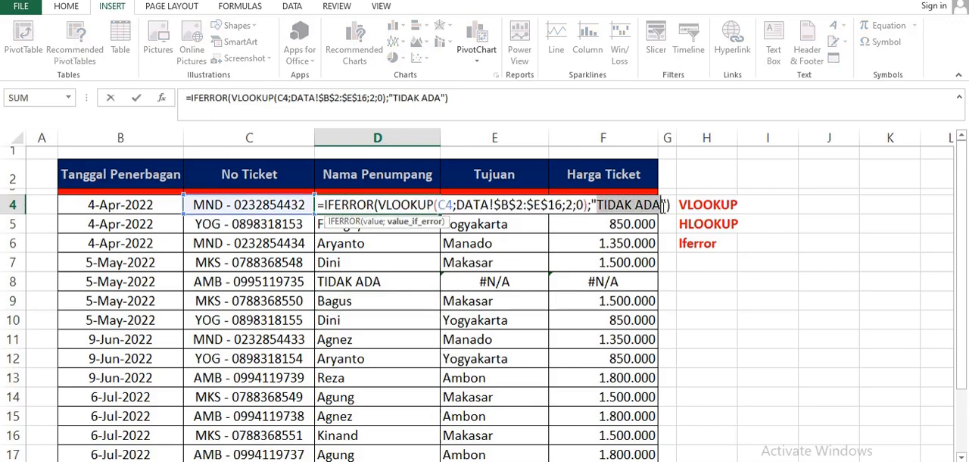
pyautogui.write('-')
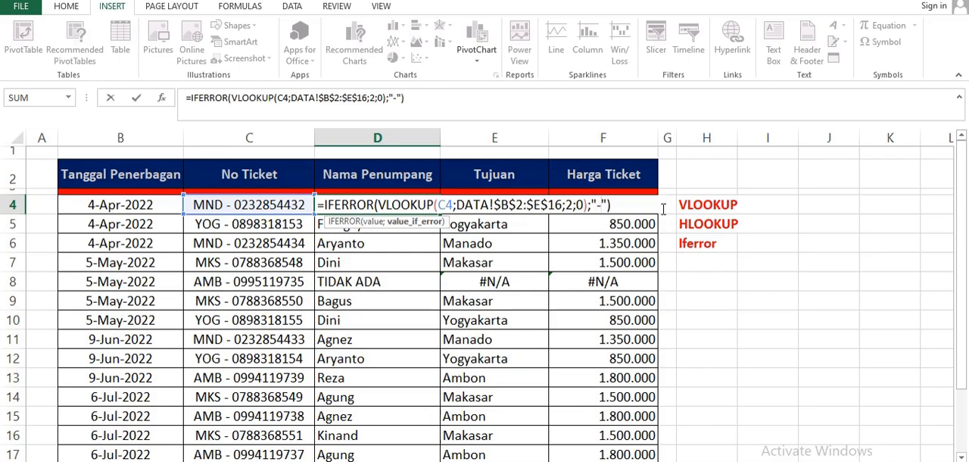
pyautogui.press('Return')
# - Fill D4's revised IFERROR formula down the Nama Penumpang column through D17 and check D8
pyautogui.click(347, 203)
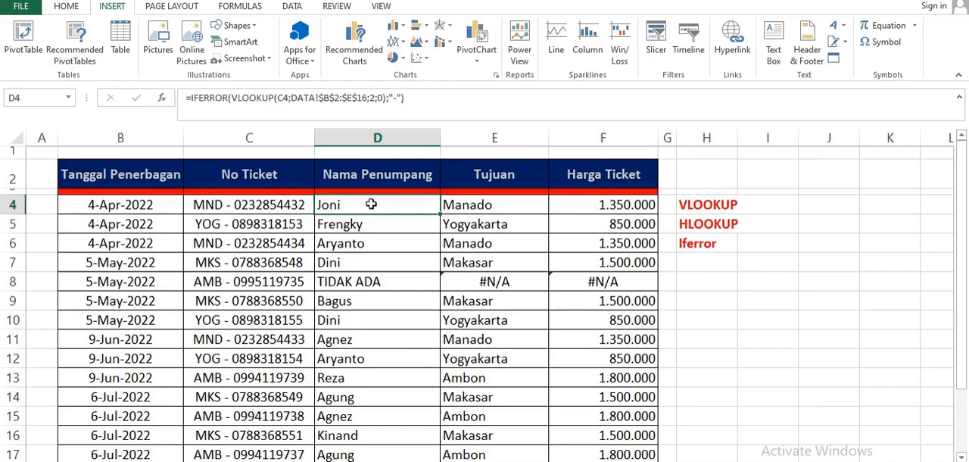
pyautogui.moveTo(442, 214); pyautogui.dragTo(424, 377)
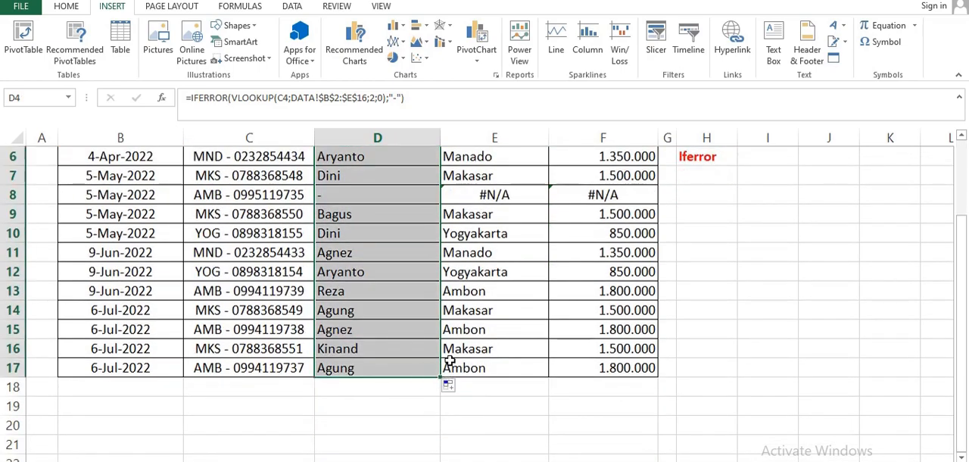
pyautogui.scroll(2, 442, 356)
pyautogui.click(381, 286)
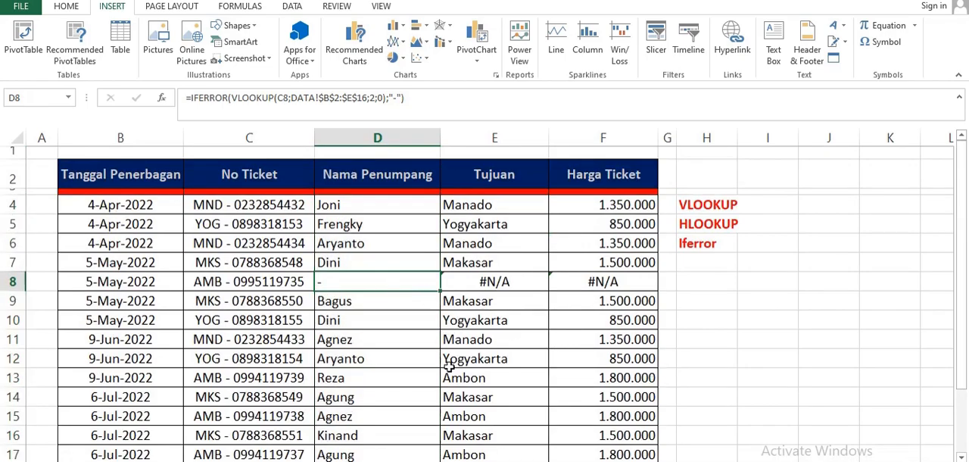
# - Compare the ticket number in C8 with the NO TIKET list on the DATA sheet
pyautogui.click(250, 288)
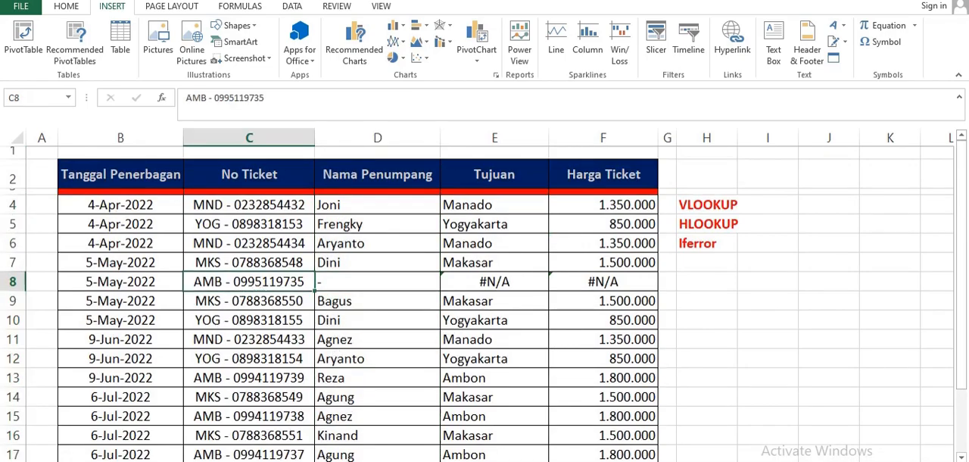
pyautogui.hotkey('ctrl', 'pagedown')
pyautogui.scroll(1, 242, 295)
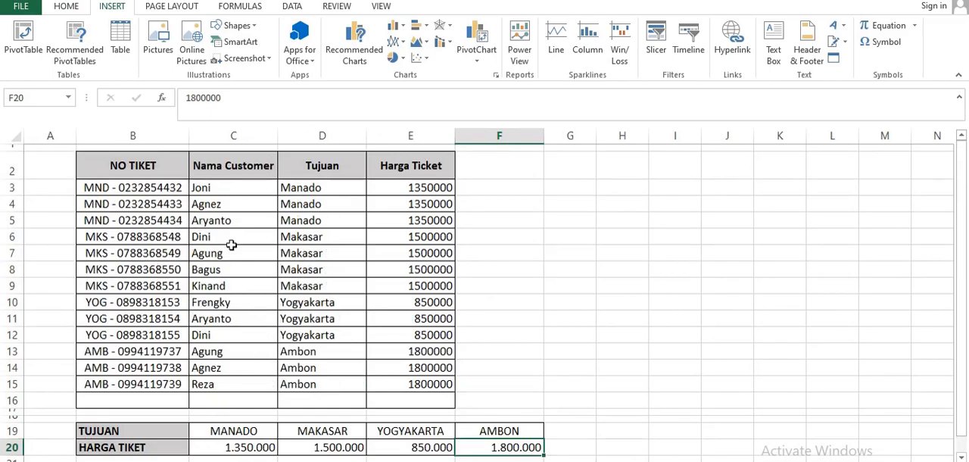
pyautogui.hotkey('ctrl', 'pageup')
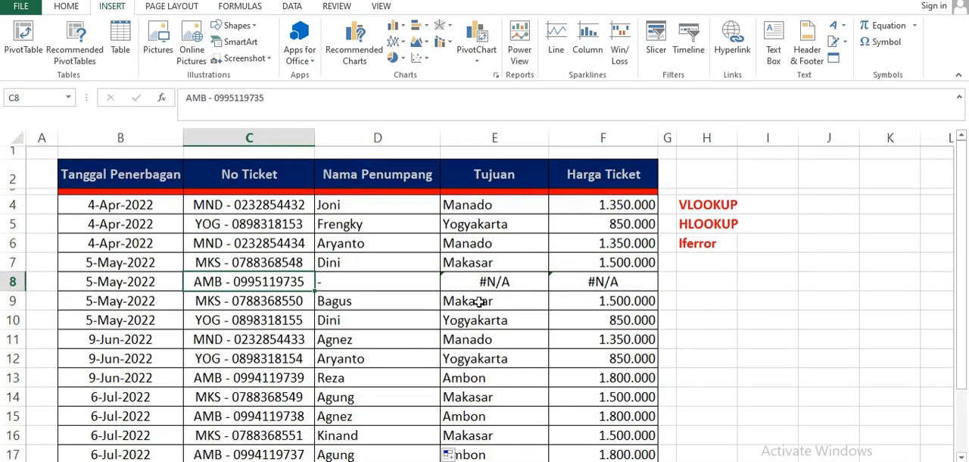
# - Wrap E4's destination lookup in IFERROR with a dash fallback: =IFERROR(VLOOKUP(C4;DATA!$B$2:$E$16;3;0);"-")
pyautogui.click(490, 283)
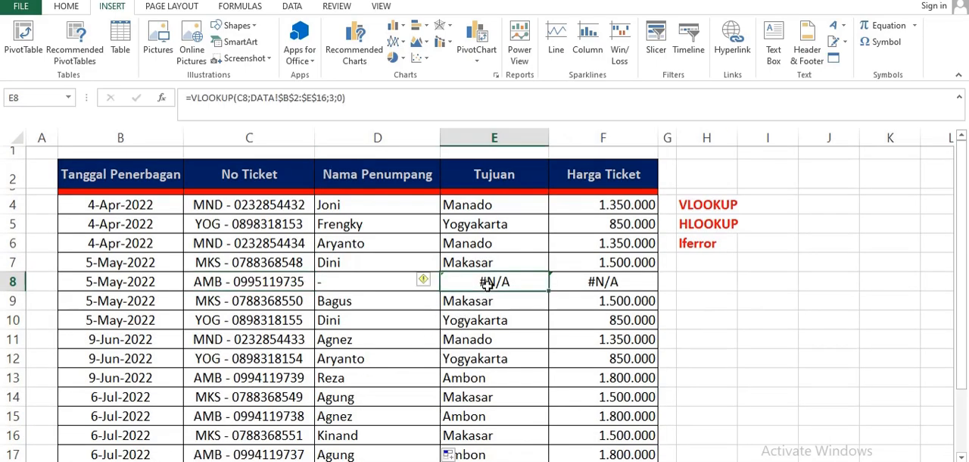
pyautogui.doubleClick(465, 205)
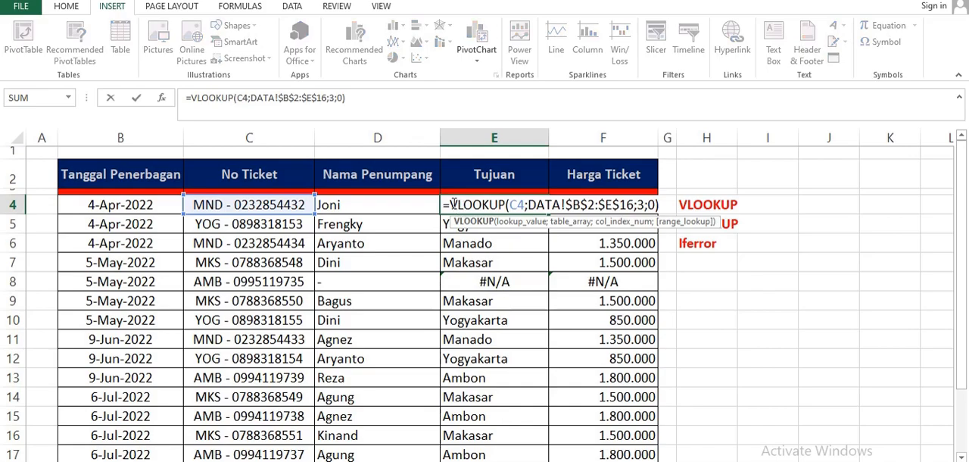
pyautogui.click(453, 203)
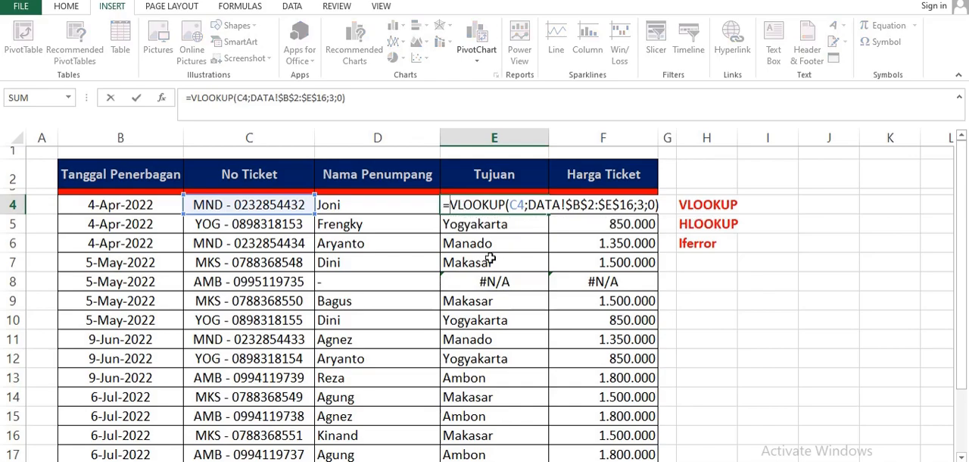
pyautogui.write('IF')
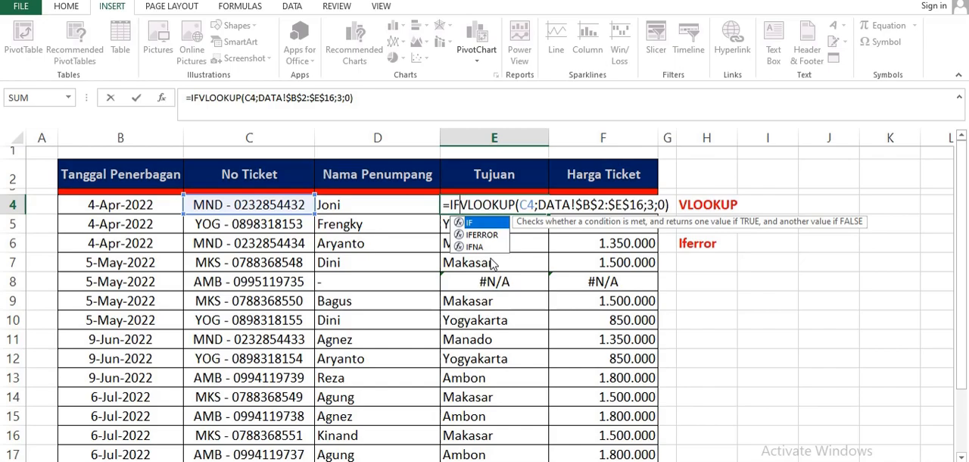
pyautogui.write('ERROR')
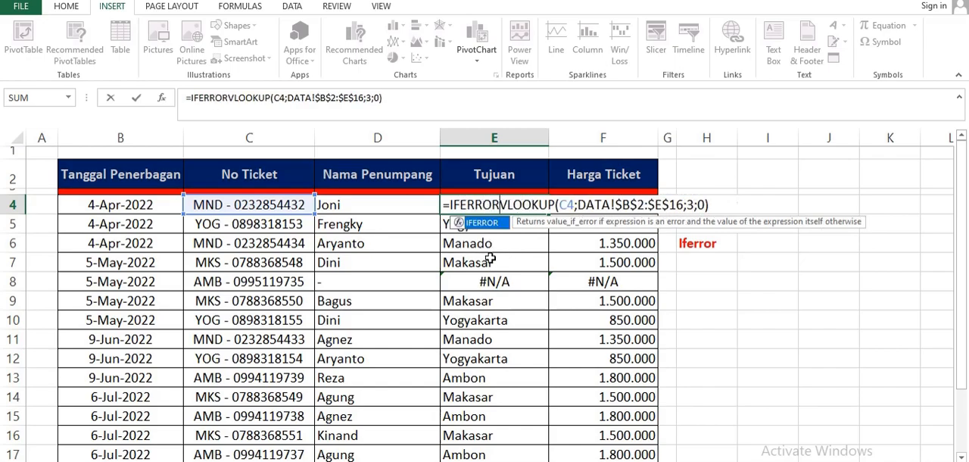
pyautogui.write('(')
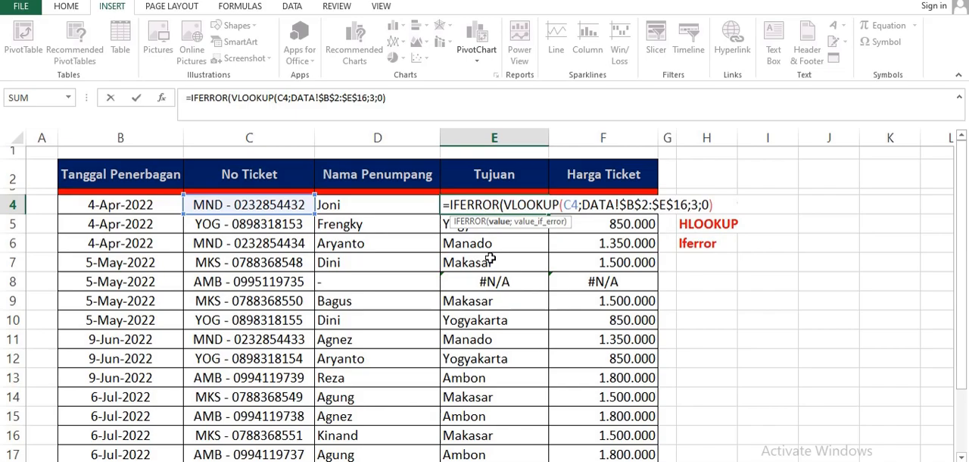
pyautogui.press('BackSpace')
pyautogui.click(719, 205)
pyautogui.write(';')
pyautogui.write('"-')
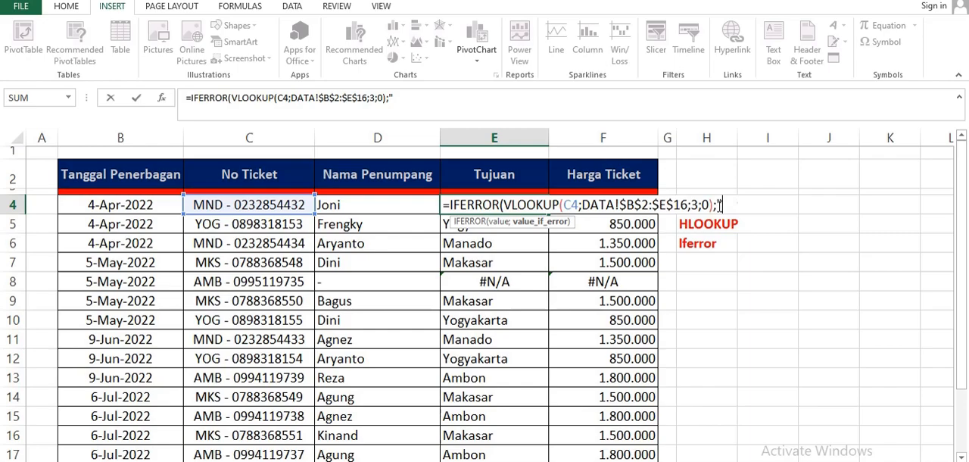
pyautogui.write('")')
pyautogui.press('Return')
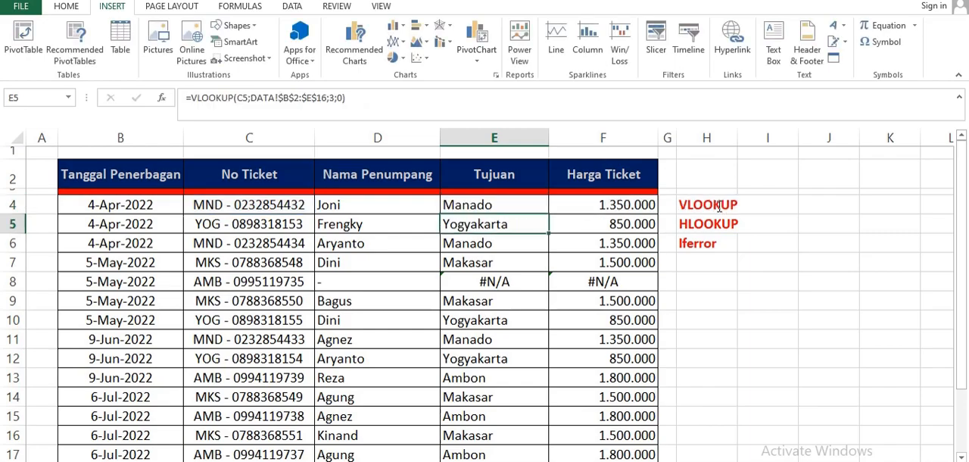
# - Fill E4's IFERROR formula down the Tujuan column through E17 and check row 8
pyautogui.click(503, 207)
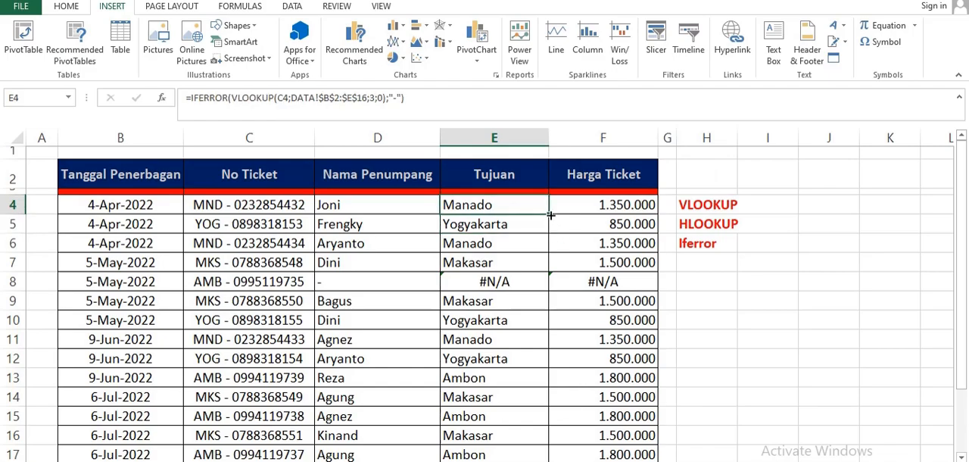
pyautogui.moveTo(550, 215); pyautogui.dragTo(523, 421)
pyautogui.click(327, 236)
pyautogui.click(455, 239)
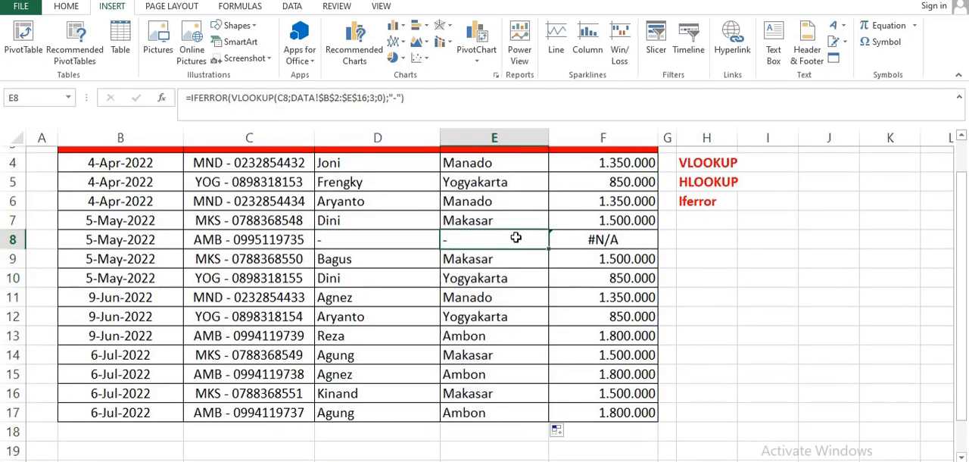
# - Wrap F4's price lookup in IFERROR with a dash fallback: =IFERROR(HLOOKUP(E4;DATA!$B$19:$F$20;2;0);"-")
pyautogui.scroll(1, 515, 237)
pyautogui.doubleClick(606, 203)
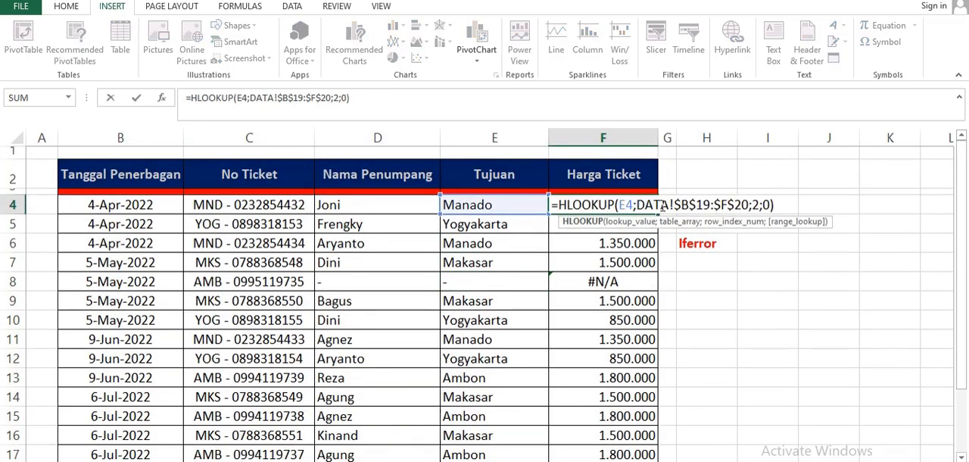
pyautogui.click(558, 204)
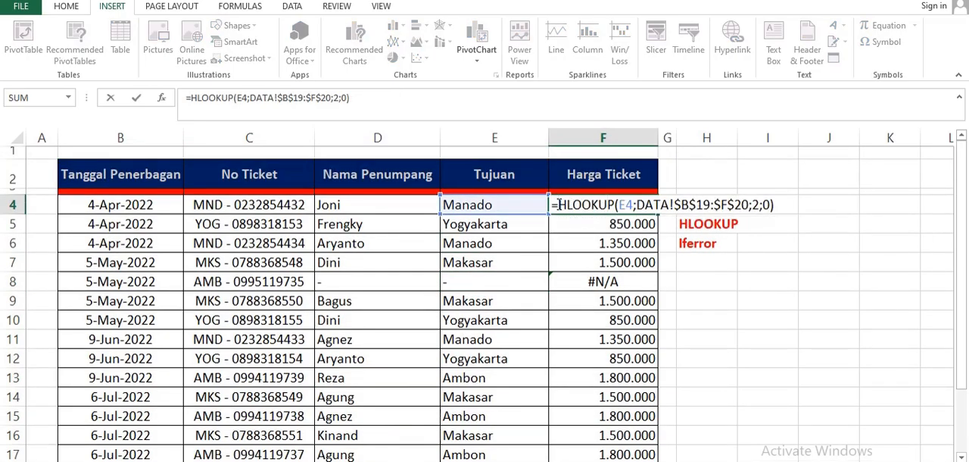
pyautogui.write('IFERROR')
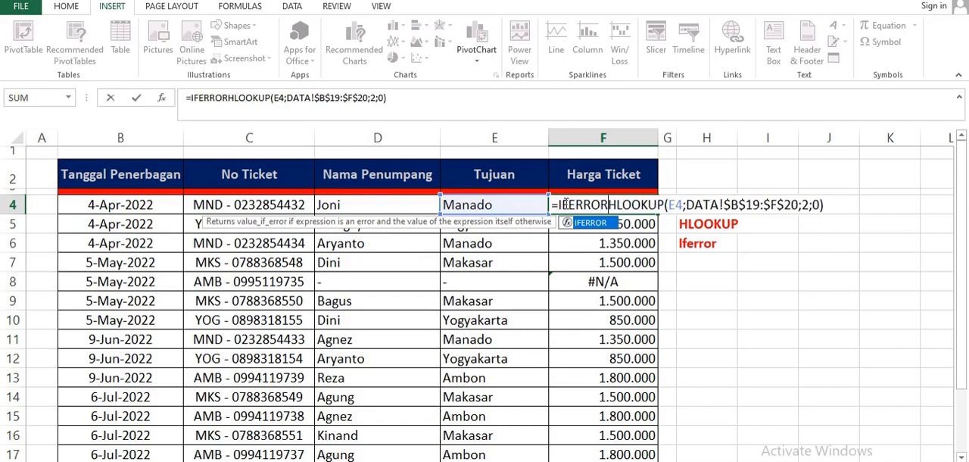
pyautogui.write('(')
pyautogui.click(846, 205)
pyautogui.write(';"-"')
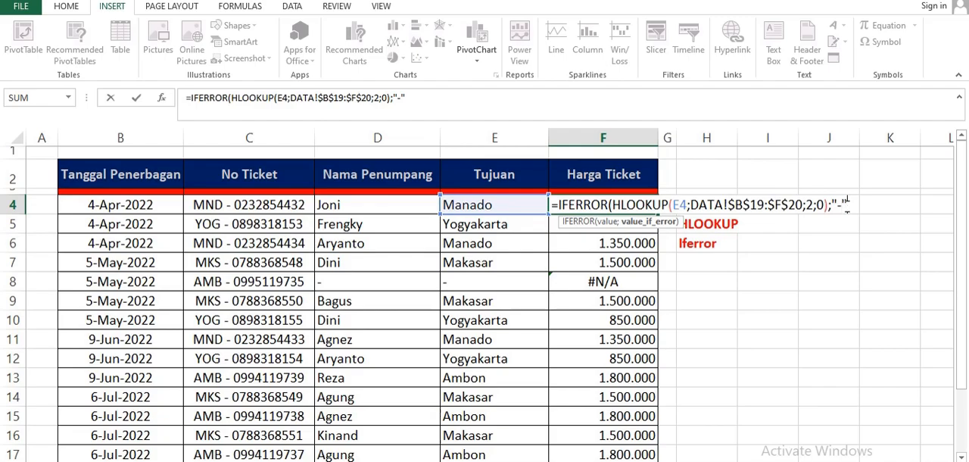
pyautogui.write(')')
pyautogui.press('Return')
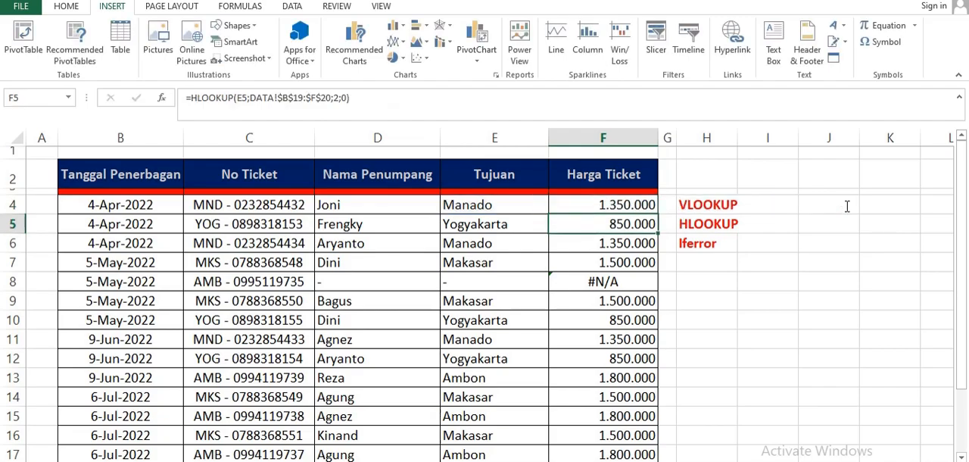
# - Fill F4's IFERROR formula down the Harga Ticket column through F17
pyautogui.click(633, 205)
pyautogui.moveTo(657, 215); pyautogui.dragTo(643, 417)
pyautogui.click(750, 336)
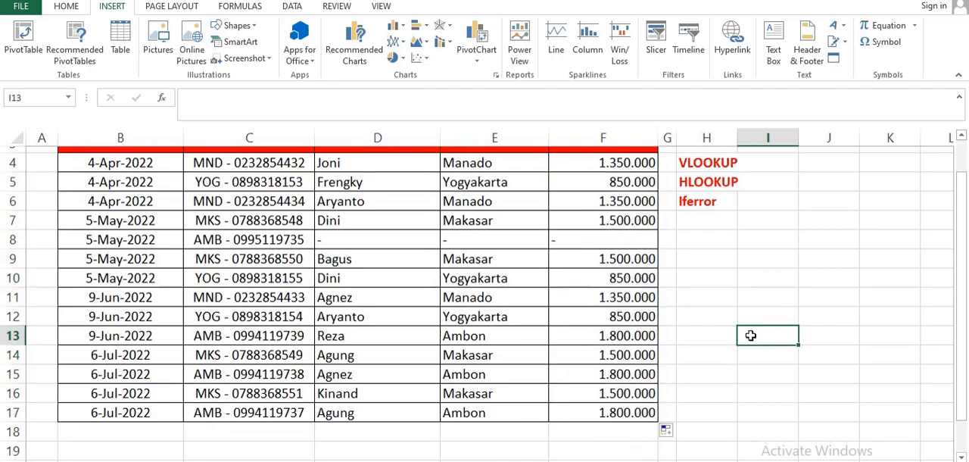
# - Inspect the IFERROR formulas in D8, E8 and F8 and review the completed ticket table
pyautogui.scroll(1, 751, 336)
pyautogui.click(359, 278)
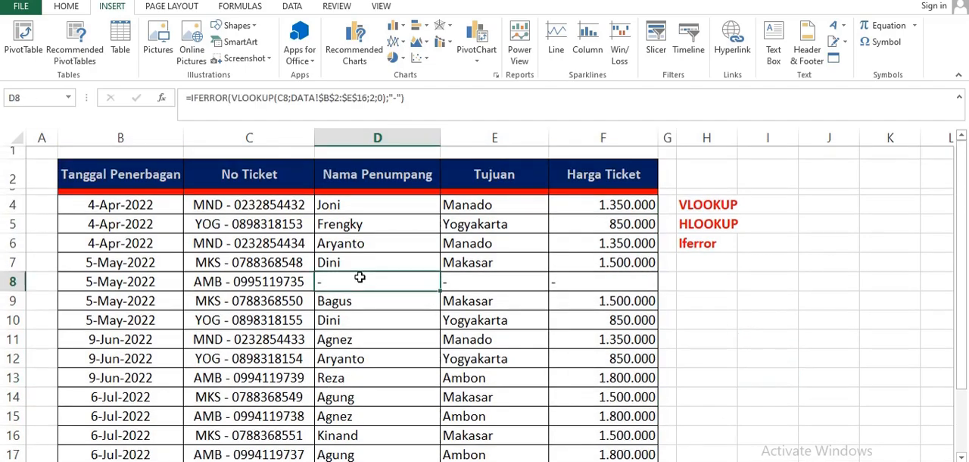
pyautogui.click(489, 283)
pyautogui.click(595, 278)
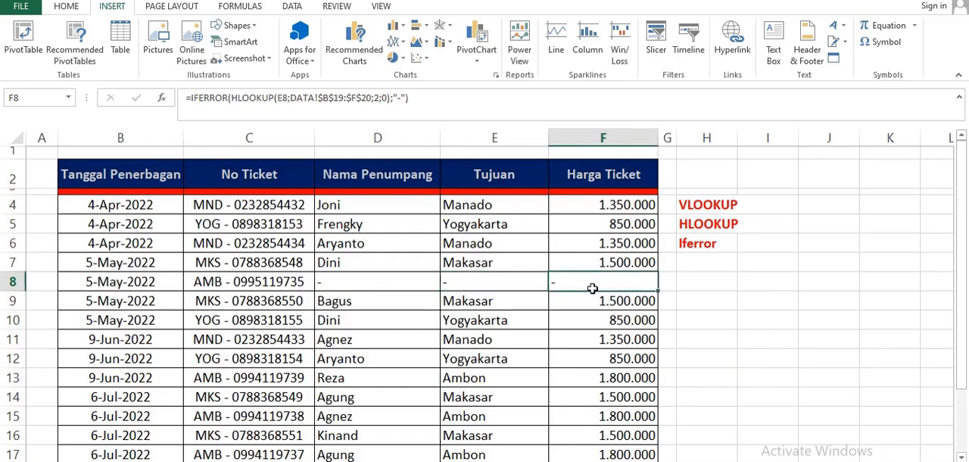
pyautogui.scroll(-1, 592, 288)
pyautogui.scroll(1, 592, 288)
pyautogui.click(715, 238)
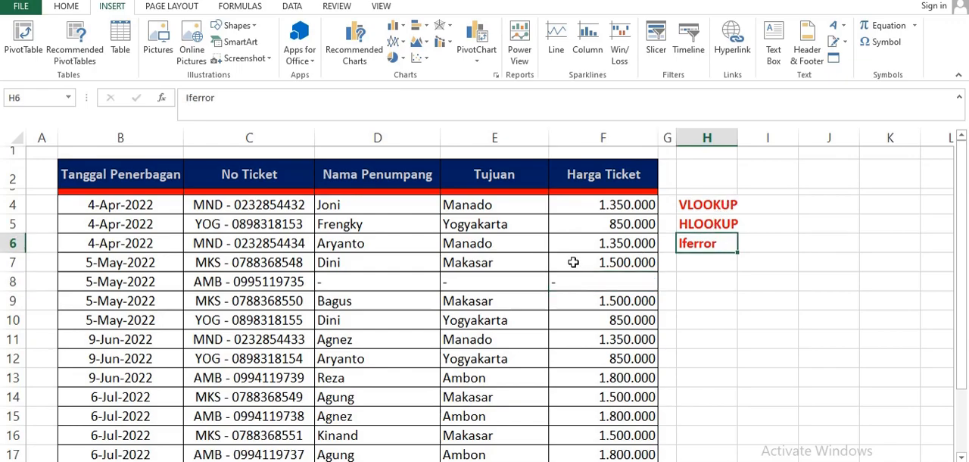